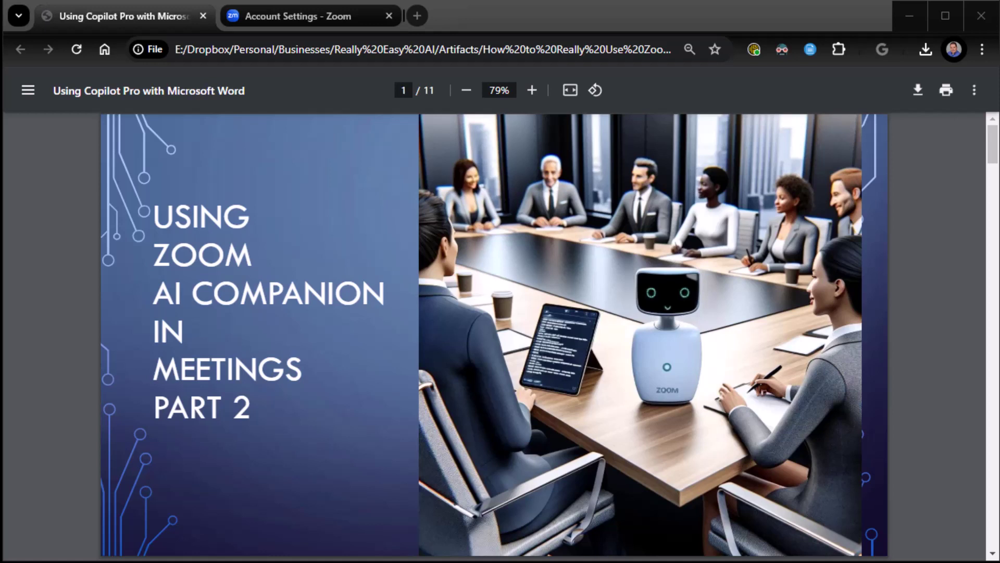
- Page through the opening presentation slides to the AI Companion Meeting Features section
{"action": "left_click", "coordinate": [88, 354]}
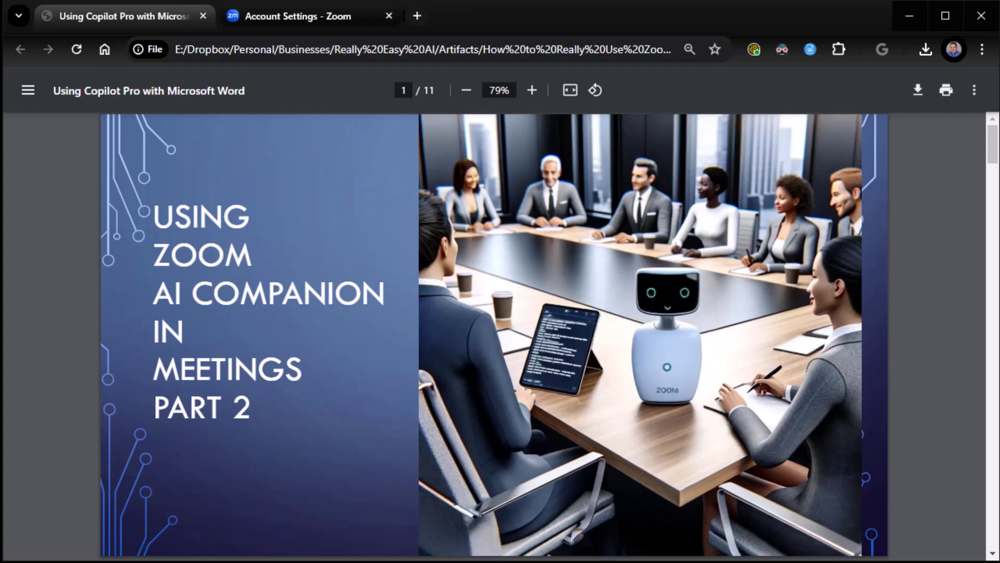
{"action": "key", "text": "Right"}
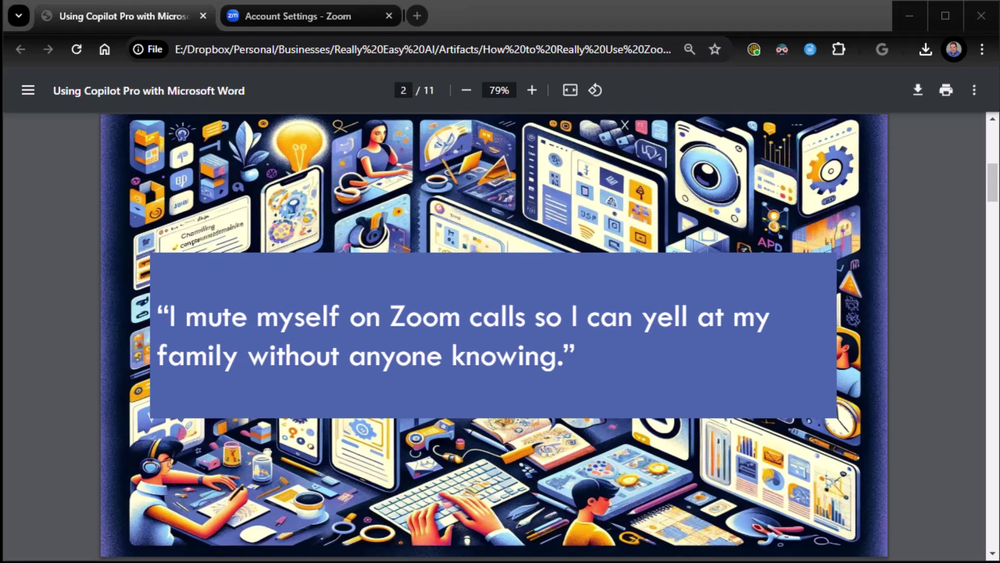
{"action": "left_click", "coordinate": [73, 463]}
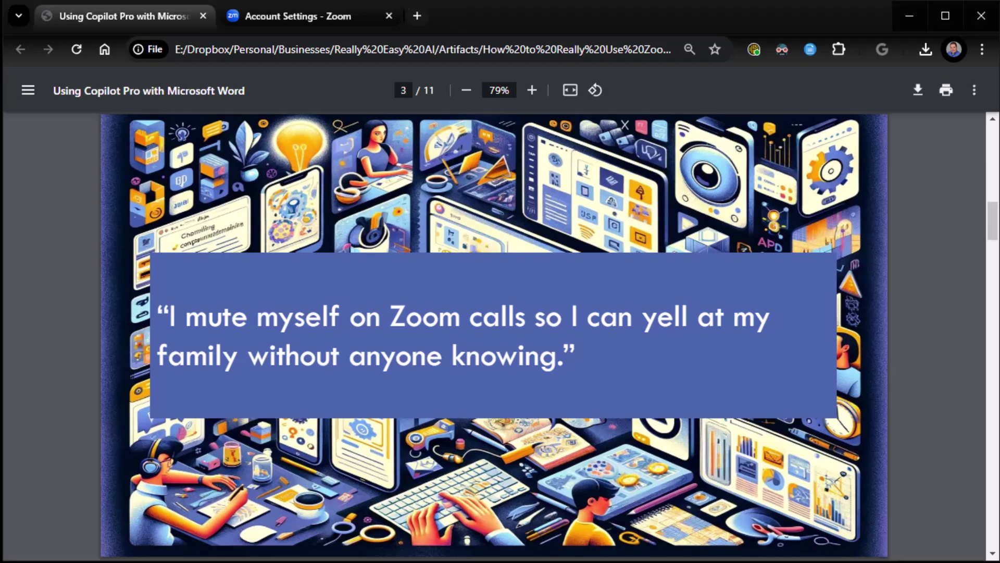
{"action": "key", "text": "Right"}
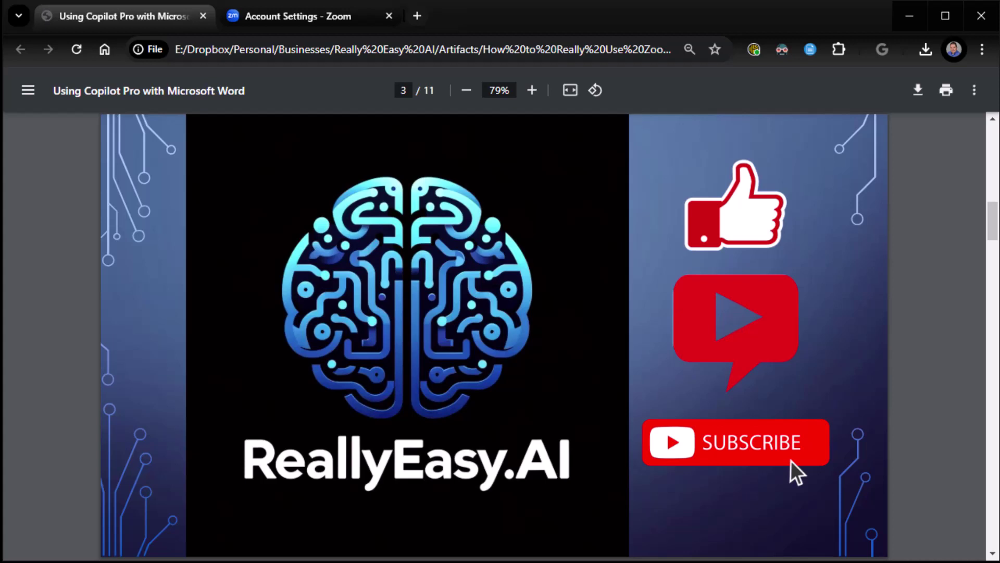
{"action": "key", "text": "Right"}
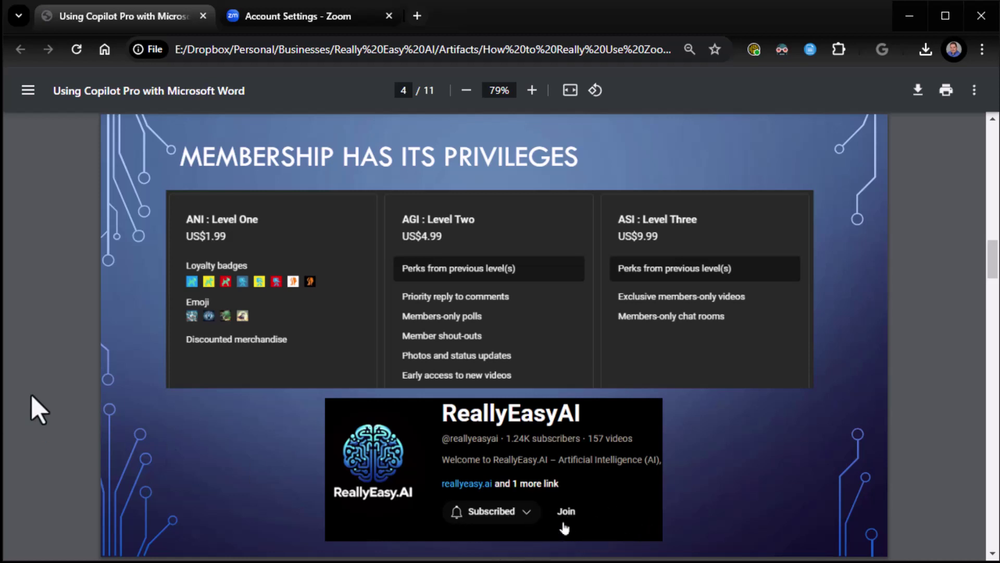
{"action": "key", "text": "Right"}
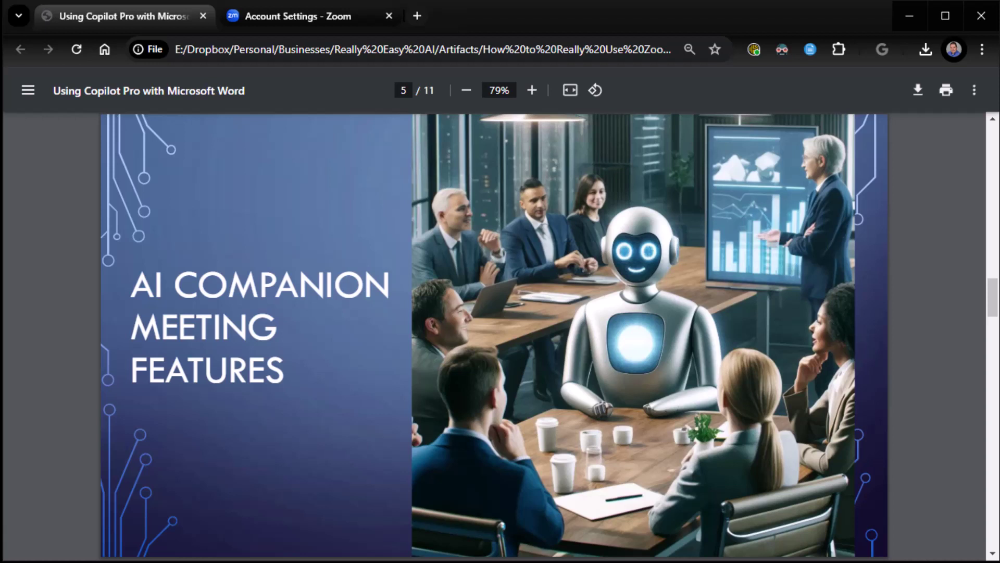
{"action": "key", "text": "Page_Down"}
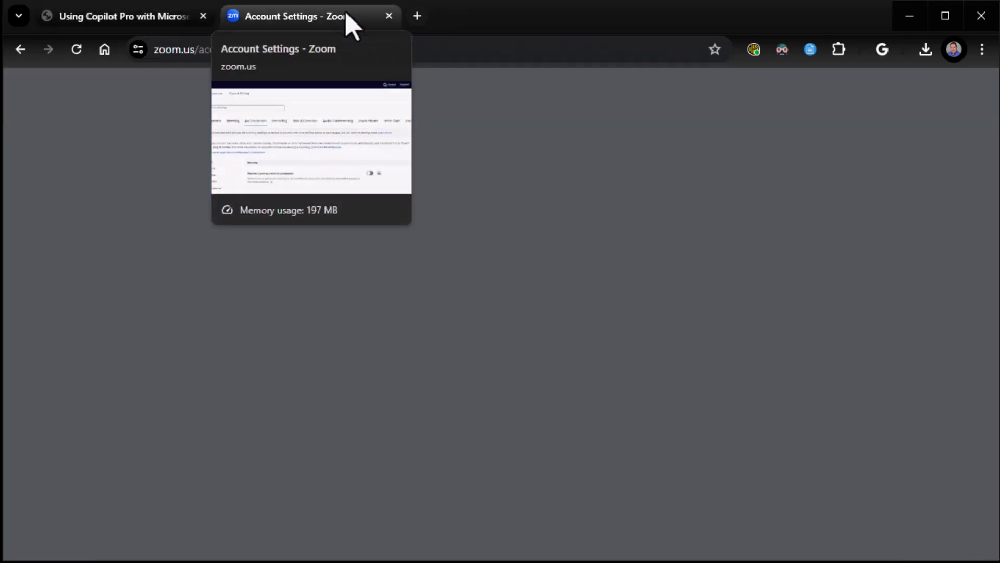
- Switch to the Zoom account settings page and examine the account-level AI Companion meeting options
{"action": "left_click", "coordinate": [350, 22]}
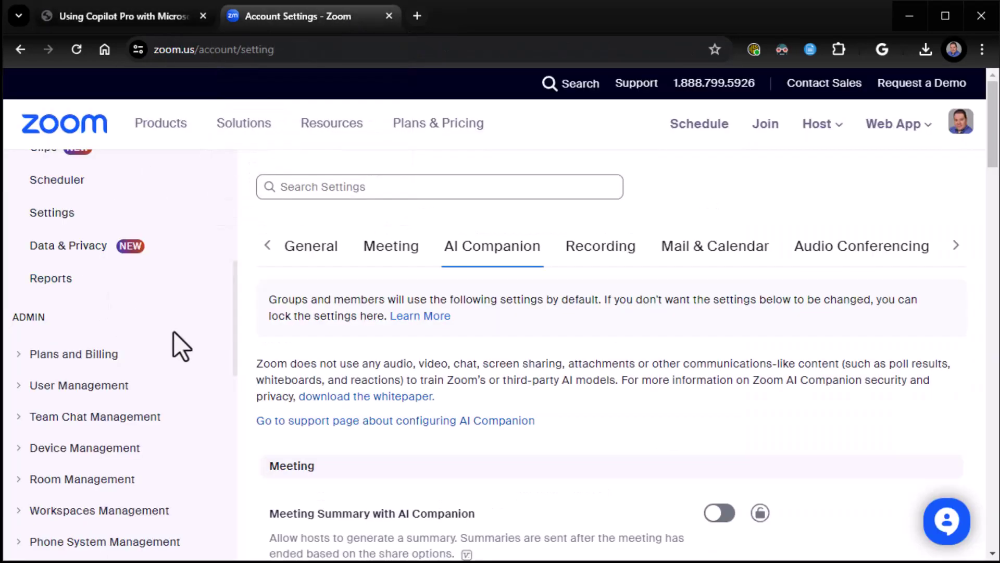
{"action": "scroll", "coordinate": [174, 339], "scroll_direction": "down", "scroll_amount": 5}
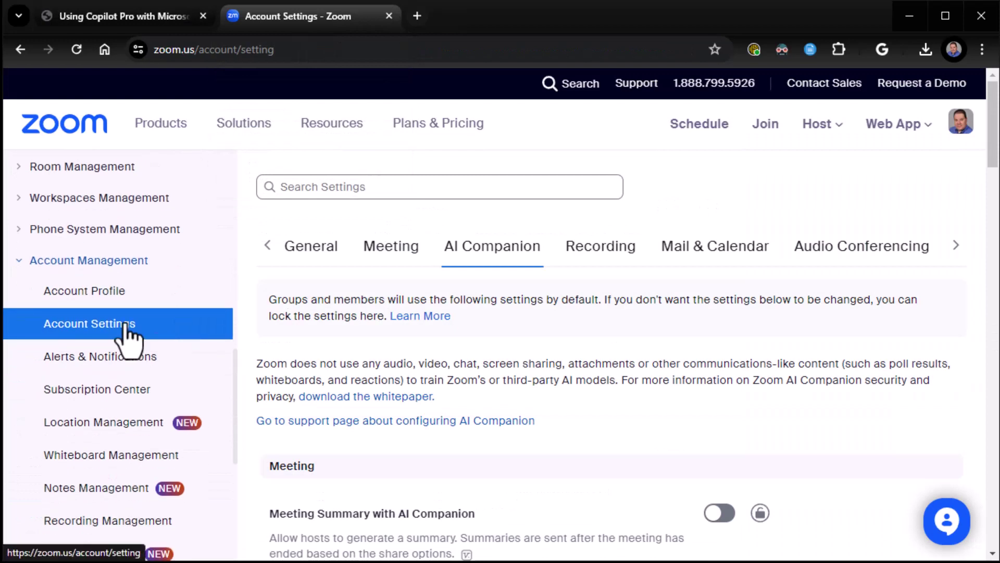
{"action": "scroll", "coordinate": [623, 354], "scroll_direction": "down", "scroll_amount": 5}
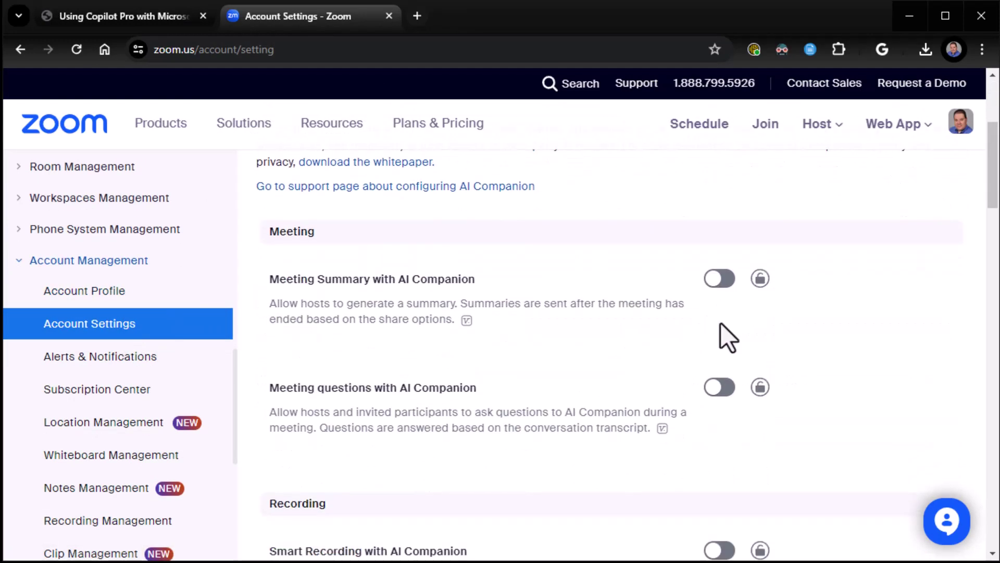
{"action": "scroll", "coordinate": [720, 334], "scroll_direction": "down", "scroll_amount": 5}
{"action": "scroll", "coordinate": [720, 329], "scroll_direction": "up", "scroll_amount": 5}
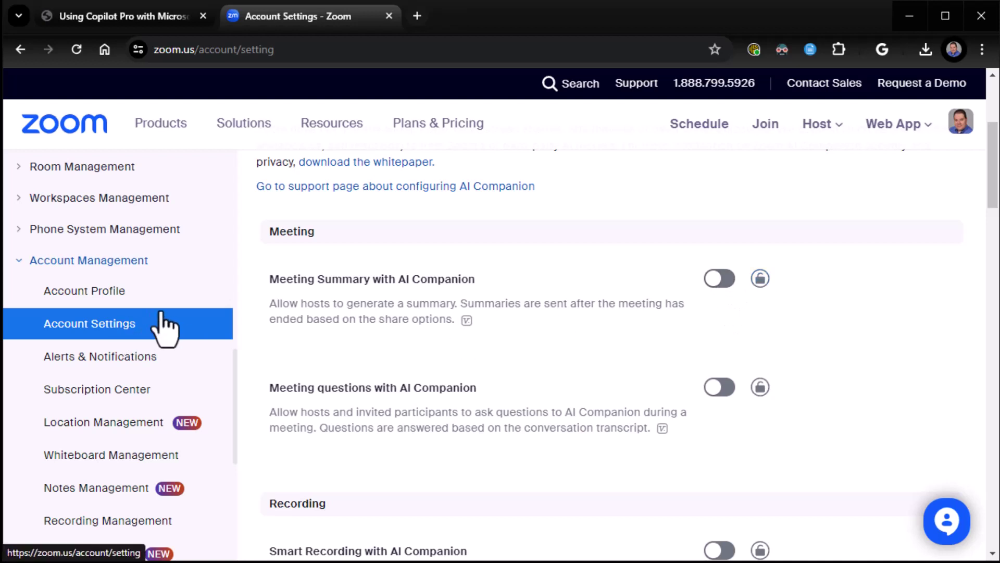
- Open the AI Companion section of the personal settings and examine its meeting options
{"action": "scroll", "coordinate": [163, 325], "scroll_direction": "up", "scroll_amount": 10}
{"action": "scroll", "coordinate": [162, 329], "scroll_direction": "down", "scroll_amount": 7}
{"action": "scroll", "coordinate": [161, 328], "scroll_direction": "up", "scroll_amount": 8}
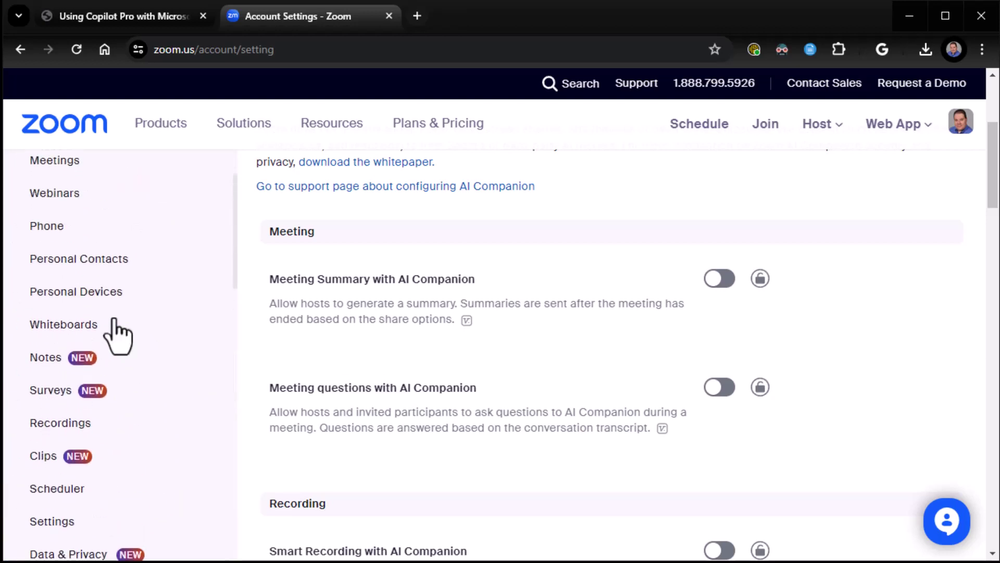
{"action": "scroll", "coordinate": [116, 335], "scroll_direction": "up", "scroll_amount": 2}
{"action": "scroll", "coordinate": [99, 281], "scroll_direction": "down", "scroll_amount": 3}
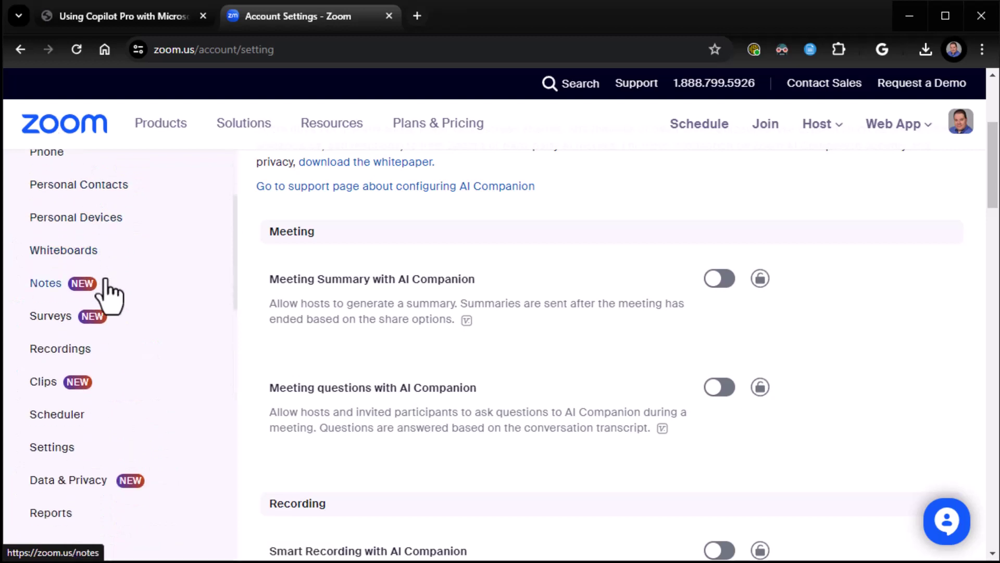
{"action": "scroll", "coordinate": [108, 313], "scroll_direction": "down", "scroll_amount": 2}
{"action": "scroll", "coordinate": [93, 344], "scroll_direction": "up", "scroll_amount": 5}
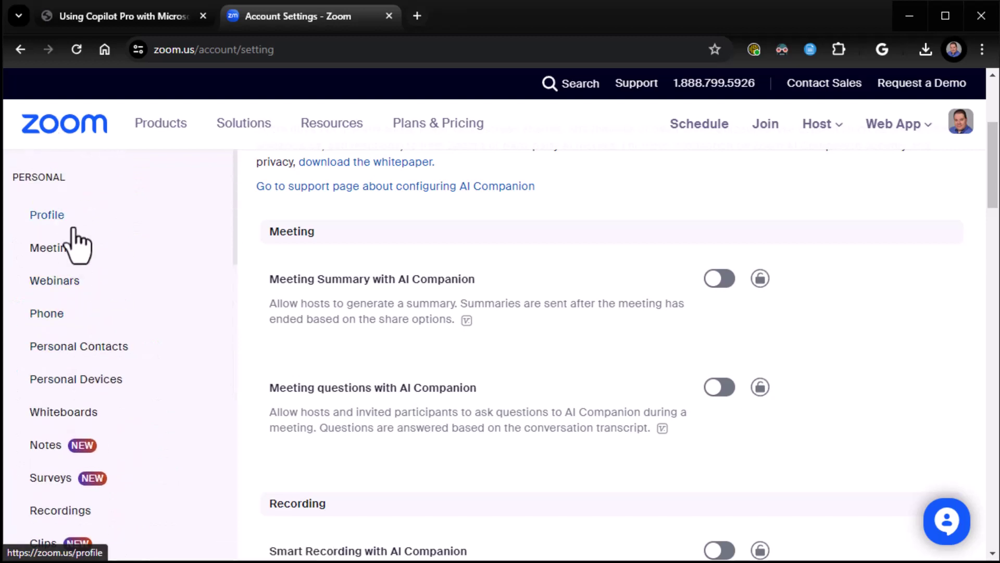
{"action": "scroll", "coordinate": [78, 245], "scroll_direction": "down", "scroll_amount": 5}
{"action": "left_click", "coordinate": [52, 306]}
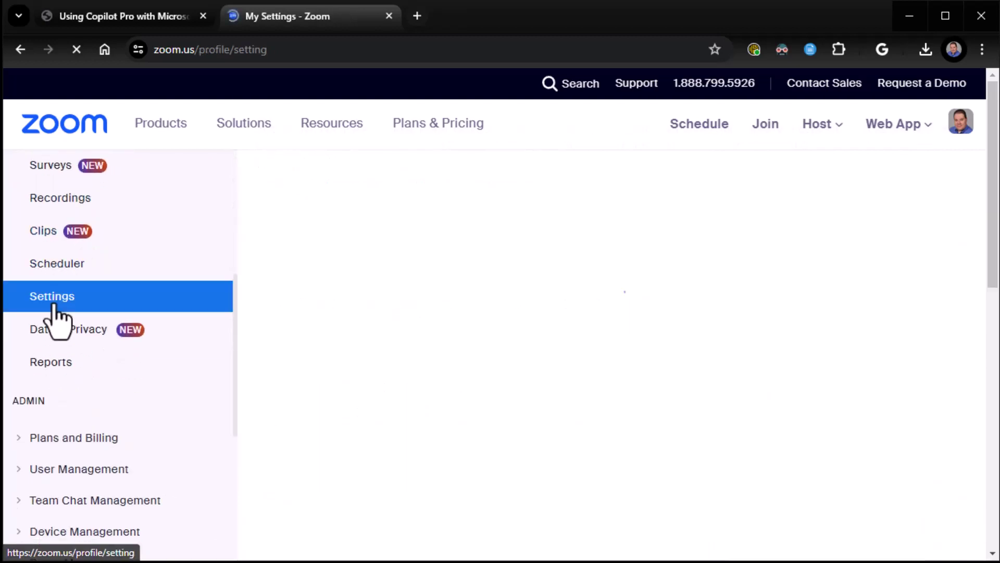
{"action": "left_click", "coordinate": [487, 250]}
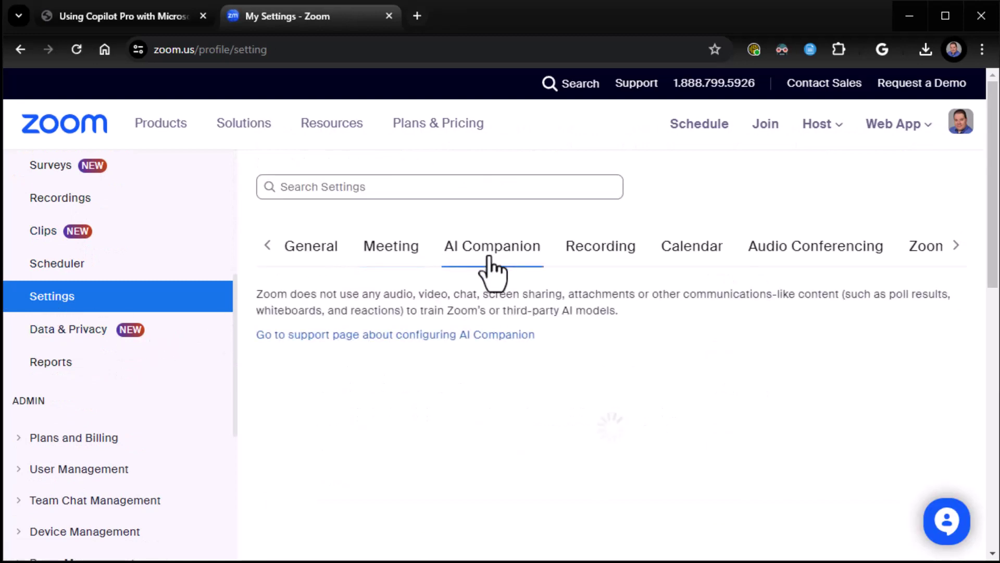
{"action": "scroll", "coordinate": [828, 315], "scroll_direction": "down", "scroll_amount": 3}
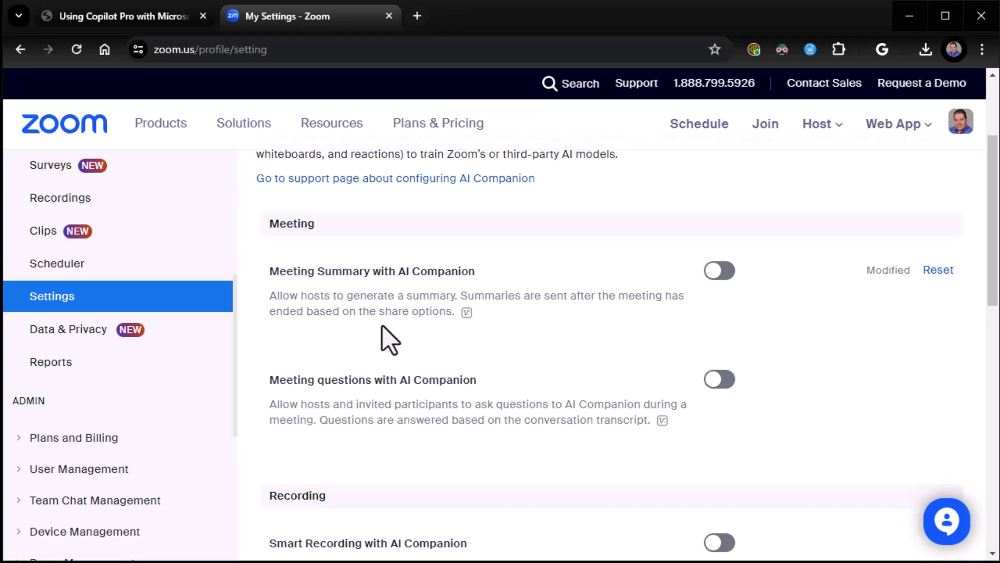
- Start today's upcoming "My Meeting" from the personal meetings list and open it in the Zoom Meetings app
{"action": "scroll", "coordinate": [383, 325], "scroll_direction": "up", "scroll_amount": 3}
{"action": "scroll", "coordinate": [135, 313], "scroll_direction": "up", "scroll_amount": 6}
{"action": "left_click", "coordinate": [65, 259]}
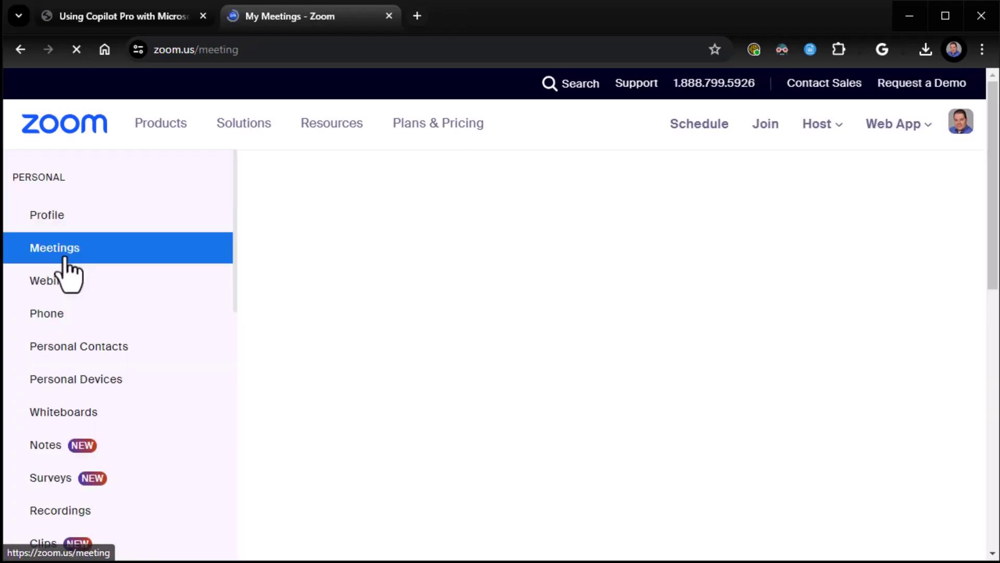
{"action": "mouse_move", "coordinate": [443, 374]}
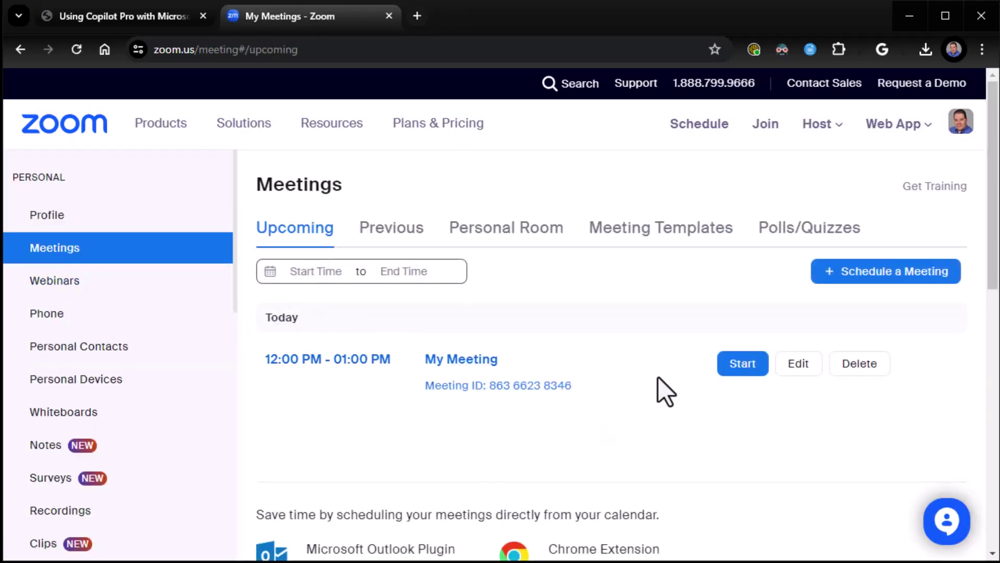
{"action": "left_click", "coordinate": [737, 371]}
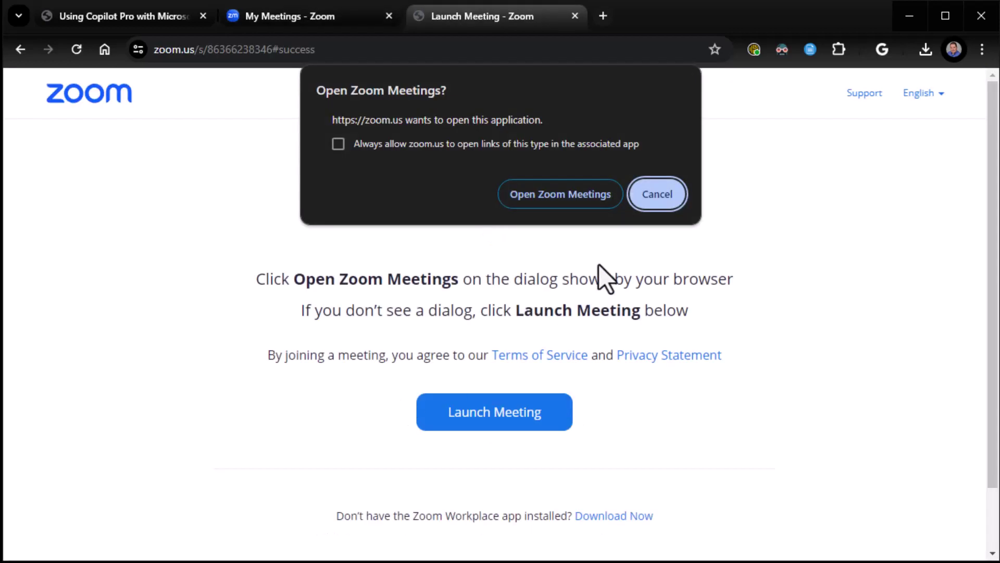
{"action": "left_click", "coordinate": [599, 199]}
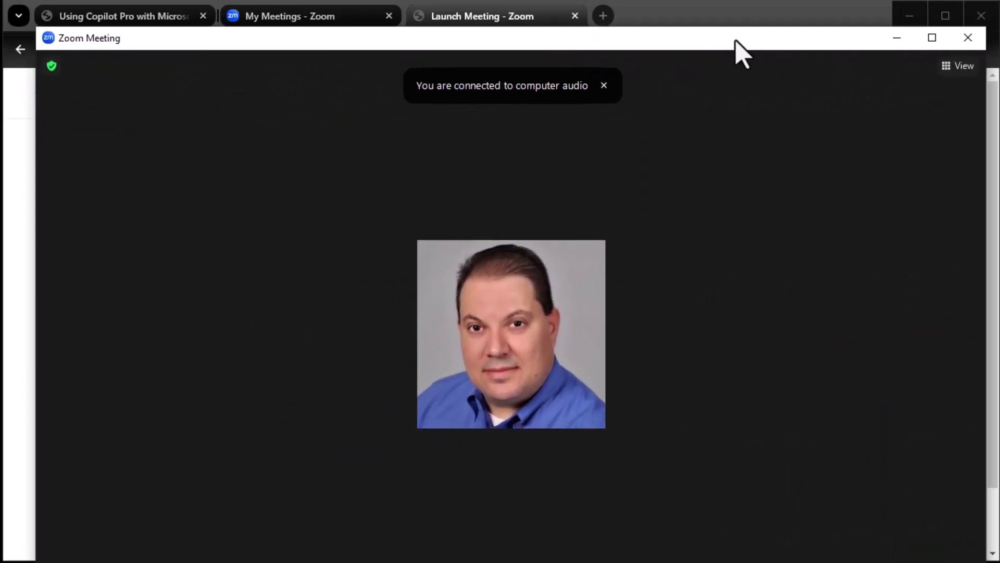
- Enlarge the meeting window to fill the screen and check which additional meeting features are offered
{"action": "mouse_move", "coordinate": [710, 15]}
{"action": "left_mouse_down"}
{"action": "mouse_move", "coordinate": [721, 257]}
{"action": "mouse_move", "coordinate": [719, 16]}
{"action": "left_mouse_up"}
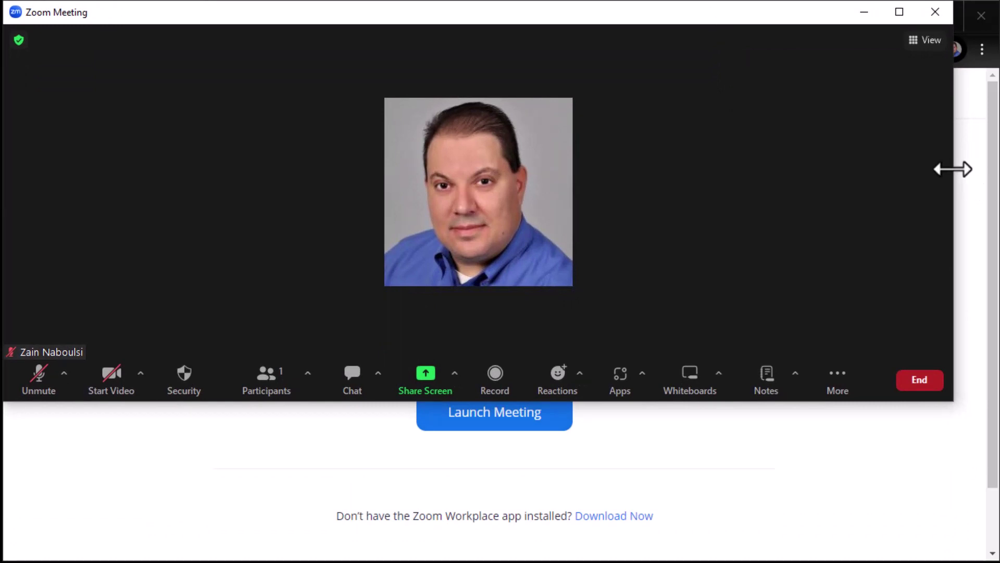
{"action": "left_click_drag", "start_coordinate": [953, 168], "coordinate": [989, 168]}
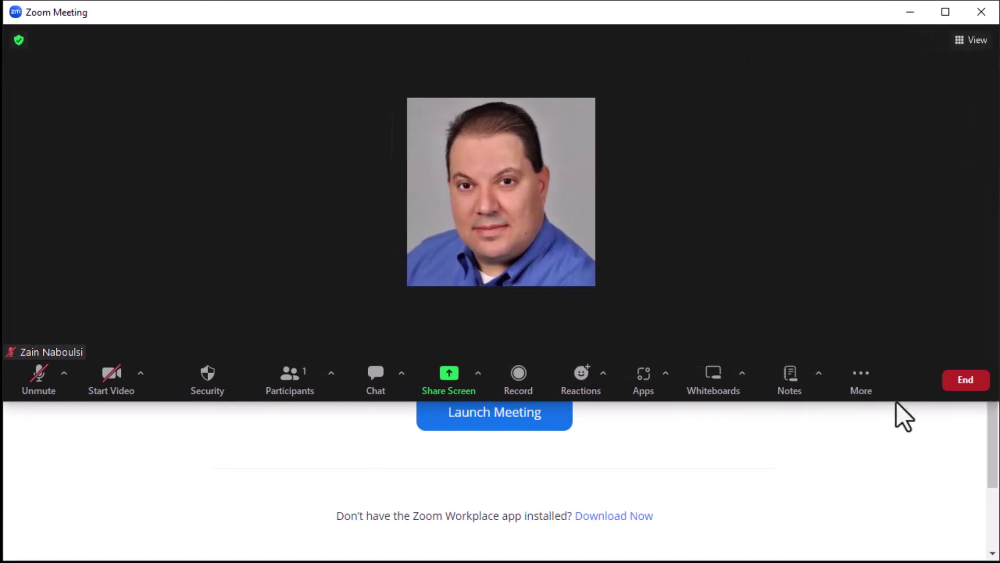
{"action": "left_click_drag", "start_coordinate": [895, 402], "coordinate": [910, 559]}
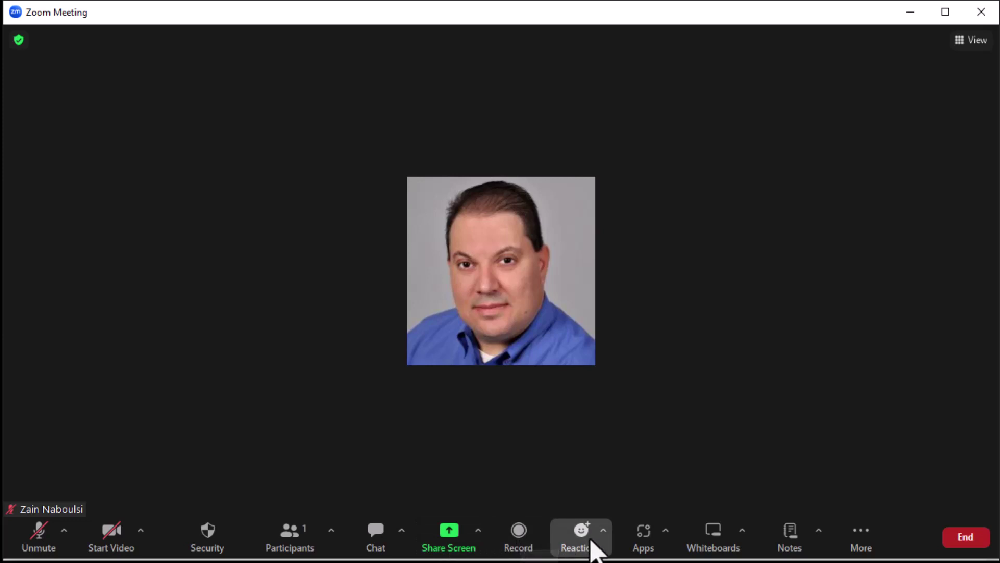
{"action": "left_click", "coordinate": [862, 547]}
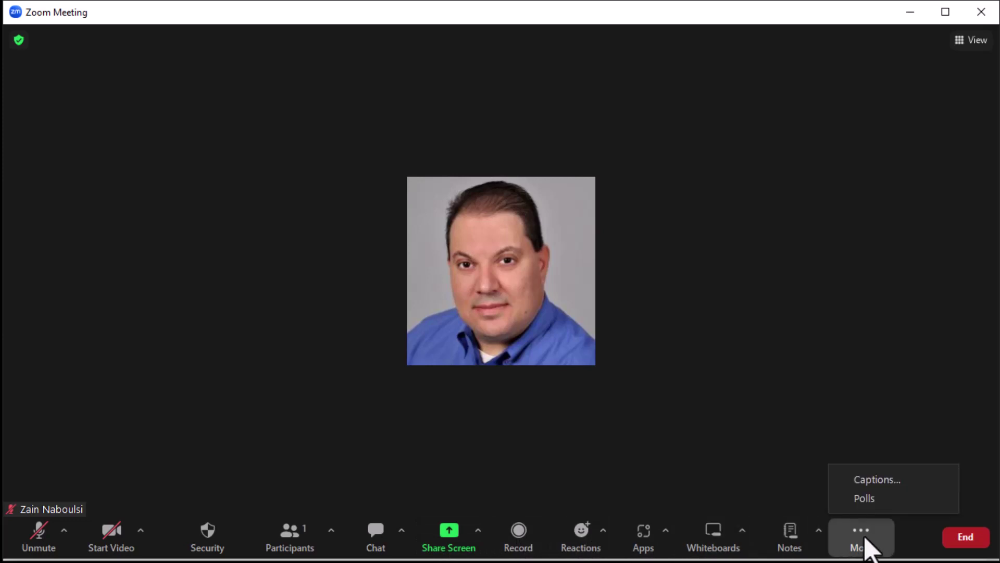
{"action": "left_click", "coordinate": [869, 478]}
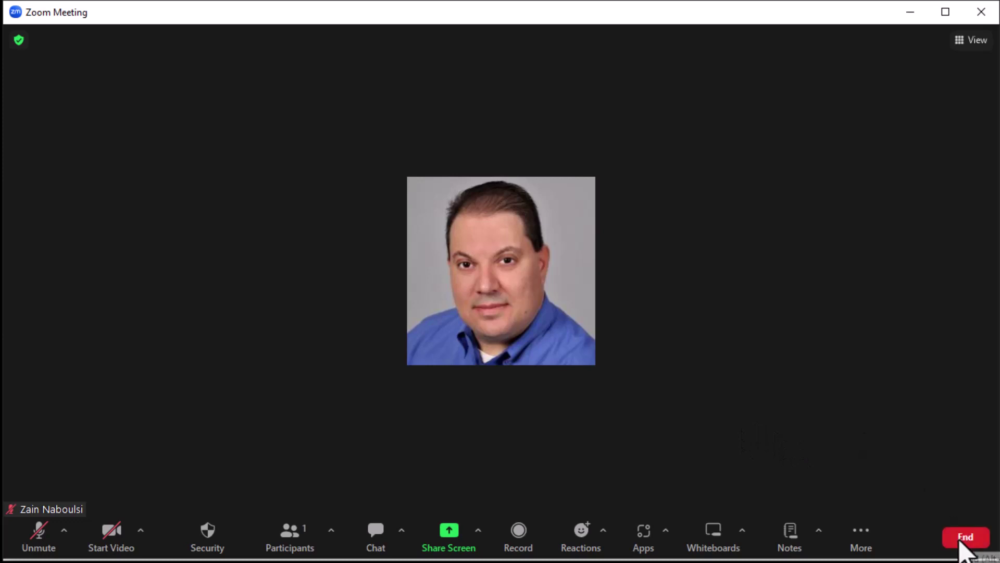
- Leave the meeting and close its Launch Meeting browser page
{"action": "left_click", "coordinate": [963, 542]}
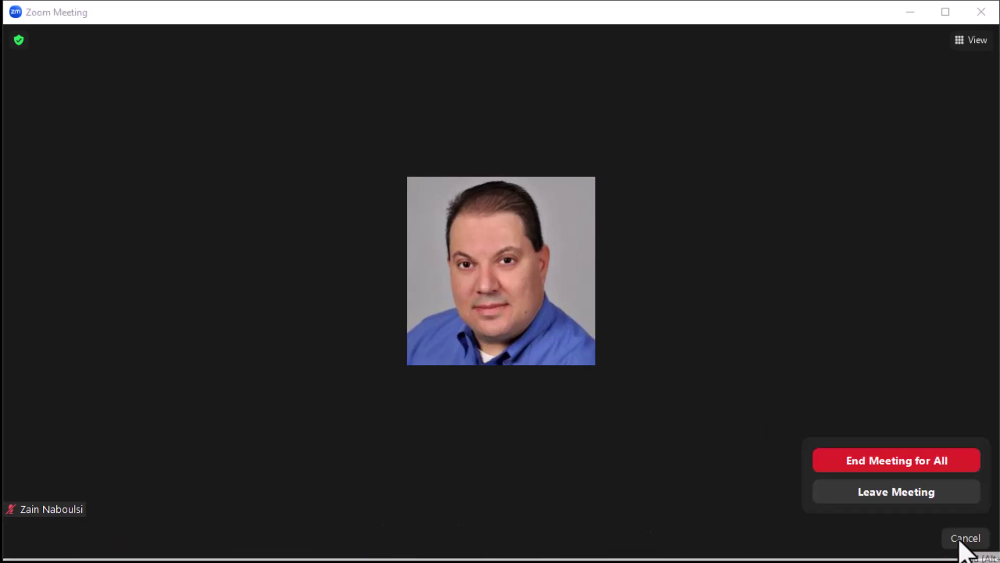
{"action": "left_click", "coordinate": [937, 495]}
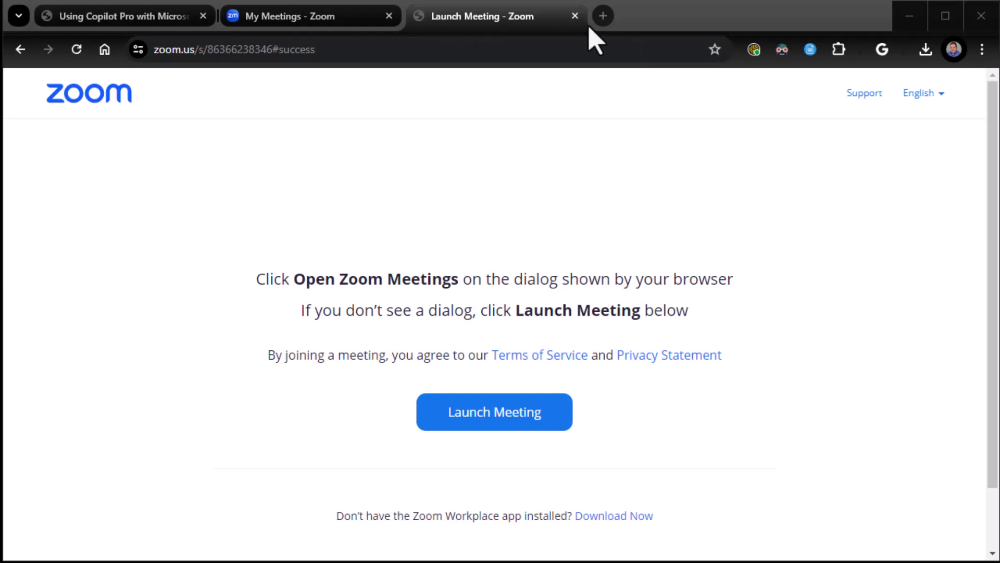
{"action": "left_click", "coordinate": [575, 15]}
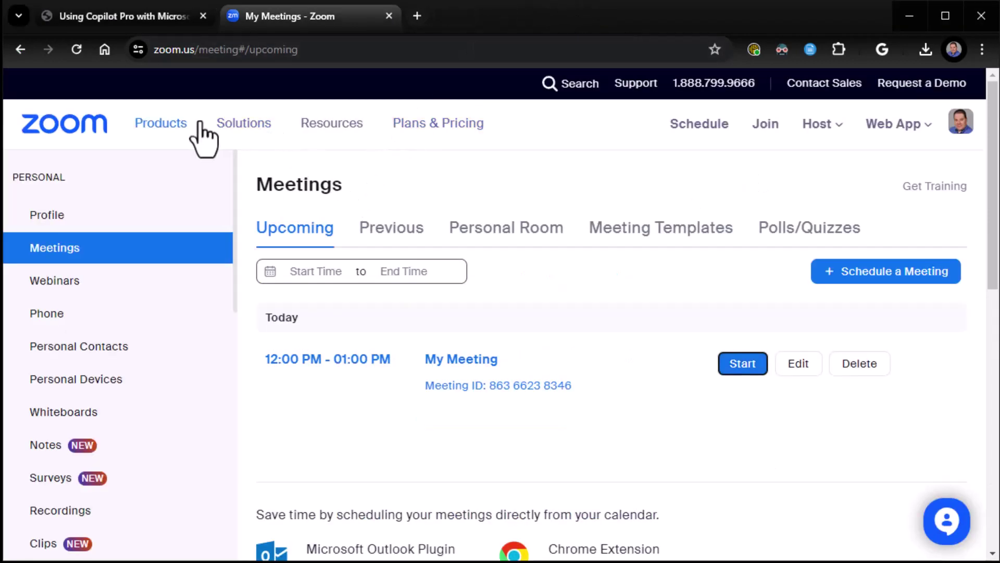
- Turn on Meeting Summary with AI Companion in the personal AI Companion settings
{"action": "scroll", "coordinate": [134, 281], "scroll_direction": "down", "scroll_amount": 5}
{"action": "left_click", "coordinate": [64, 377]}
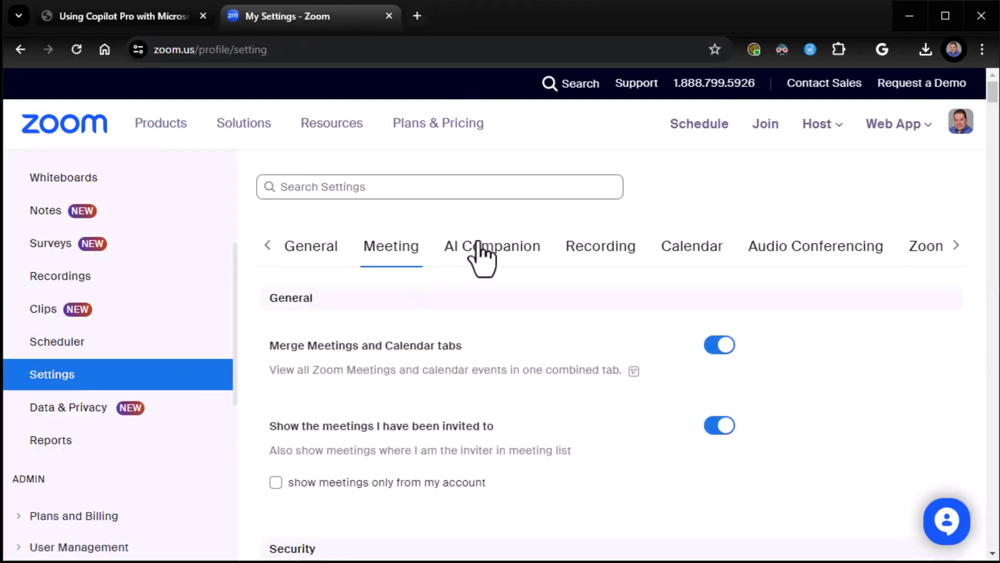
{"action": "left_click", "coordinate": [490, 248]}
{"action": "scroll", "coordinate": [763, 343], "scroll_direction": "down", "scroll_amount": 3}
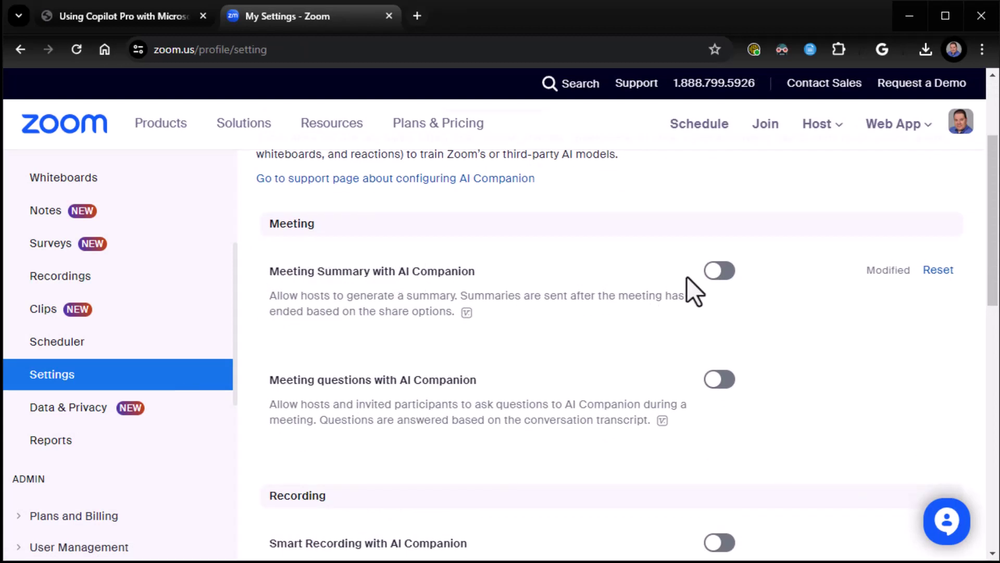
{"action": "left_click", "coordinate": [720, 271]}
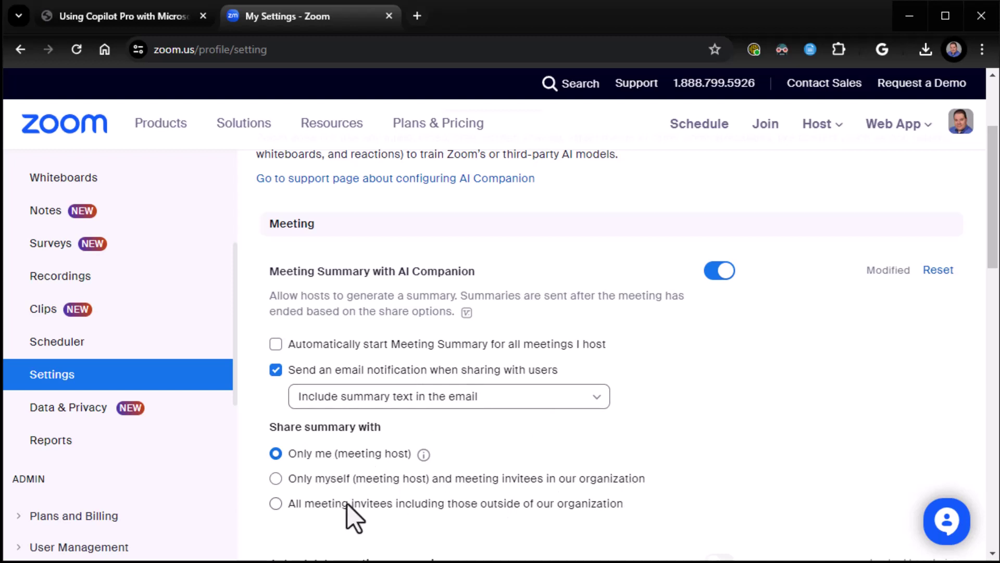
- Share meeting summaries with all meeting invitees including those outside of the organization, and save the summary settings
{"action": "left_click", "coordinate": [274, 505]}
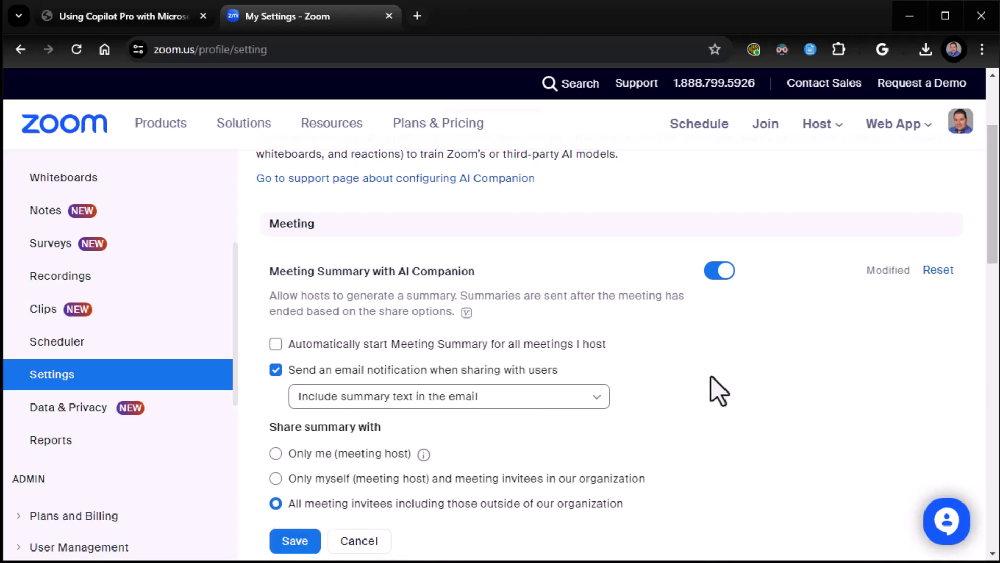
{"action": "scroll", "coordinate": [645, 376], "scroll_direction": "down", "scroll_amount": 1}
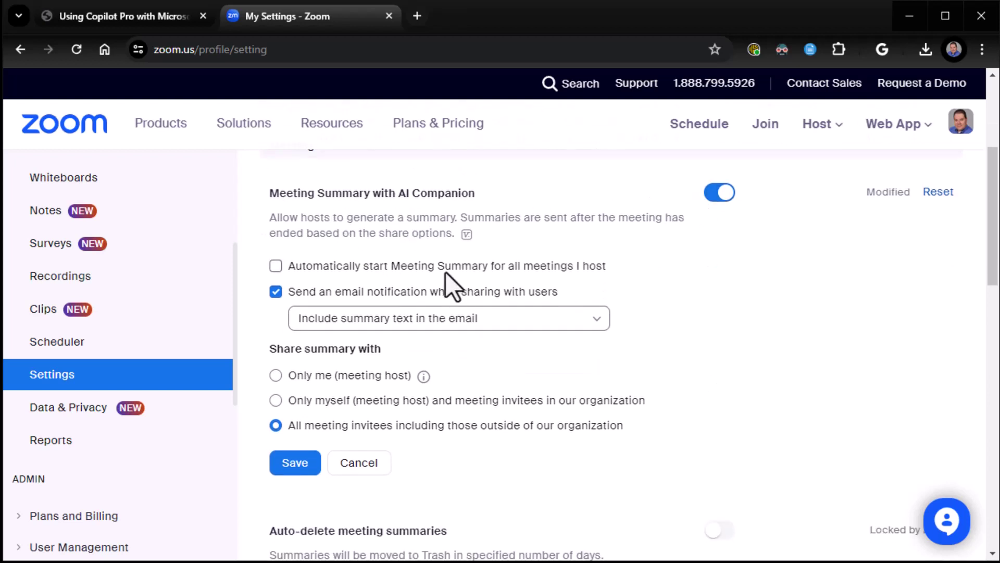
{"action": "left_click", "coordinate": [275, 291]}
{"action": "left_click", "coordinate": [296, 463]}
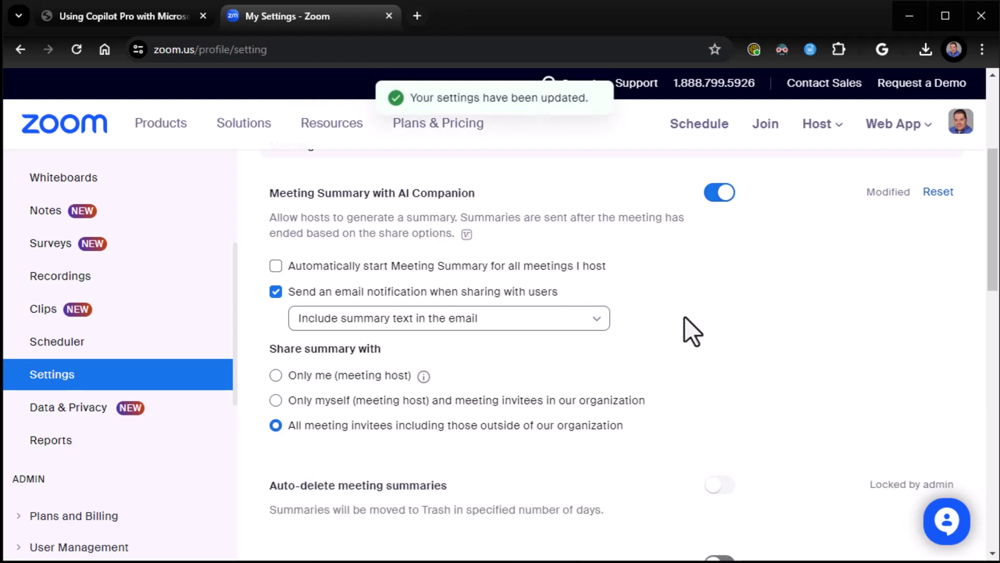
- Turn on Meeting questions with AI Companion, allow all participants to ask meeting questions, and save the setting
{"action": "scroll", "coordinate": [684, 318], "scroll_direction": "down", "scroll_amount": 3}
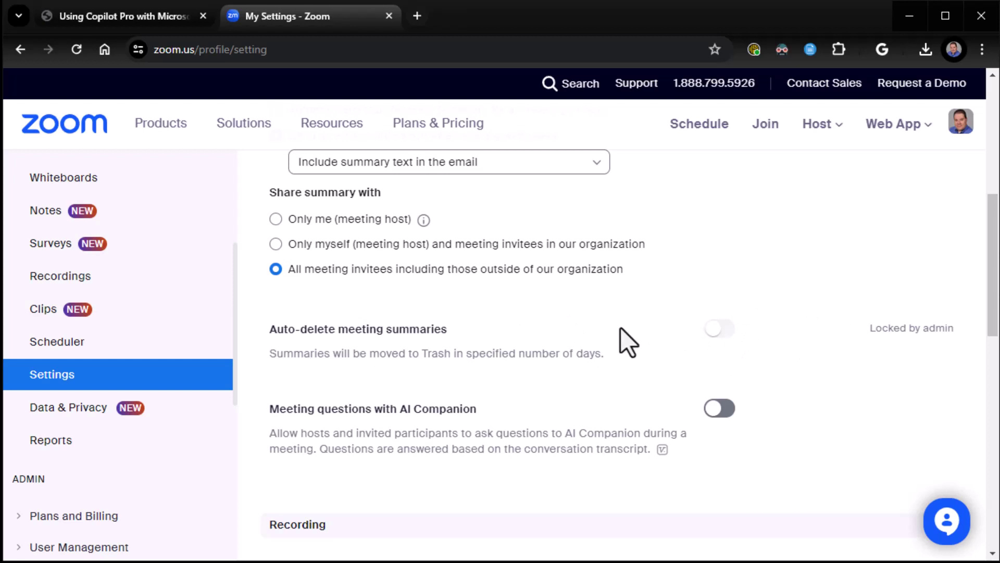
{"action": "scroll", "coordinate": [622, 329], "scroll_direction": "down", "scroll_amount": 2}
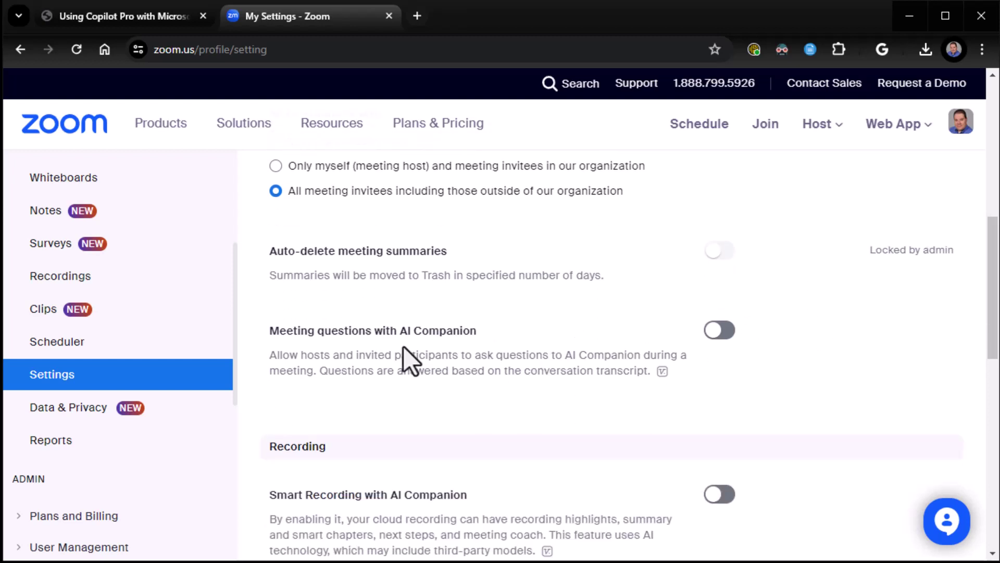
{"action": "left_click", "coordinate": [732, 334]}
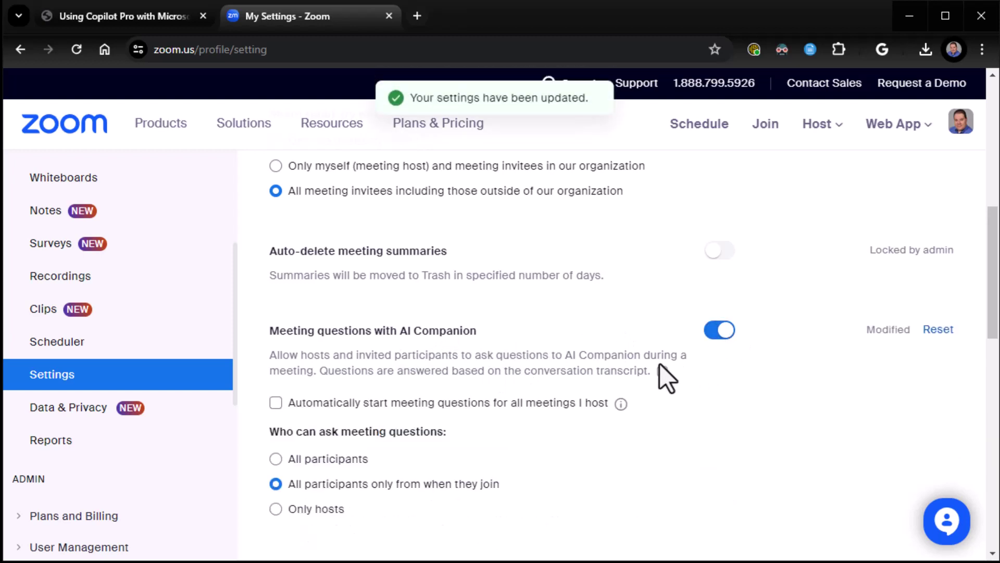
{"action": "scroll", "coordinate": [659, 363], "scroll_direction": "down", "scroll_amount": 2}
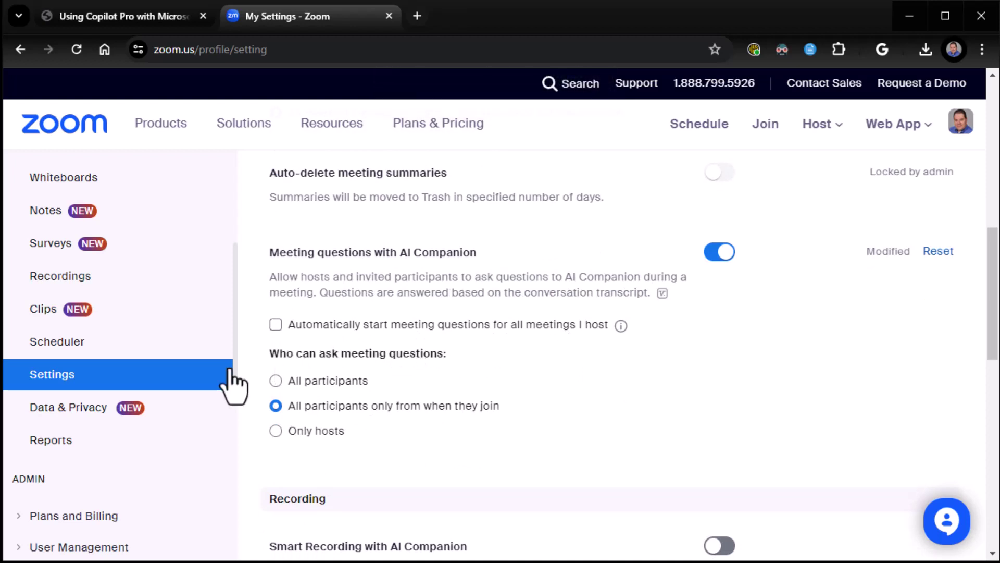
{"action": "left_click", "coordinate": [275, 380]}
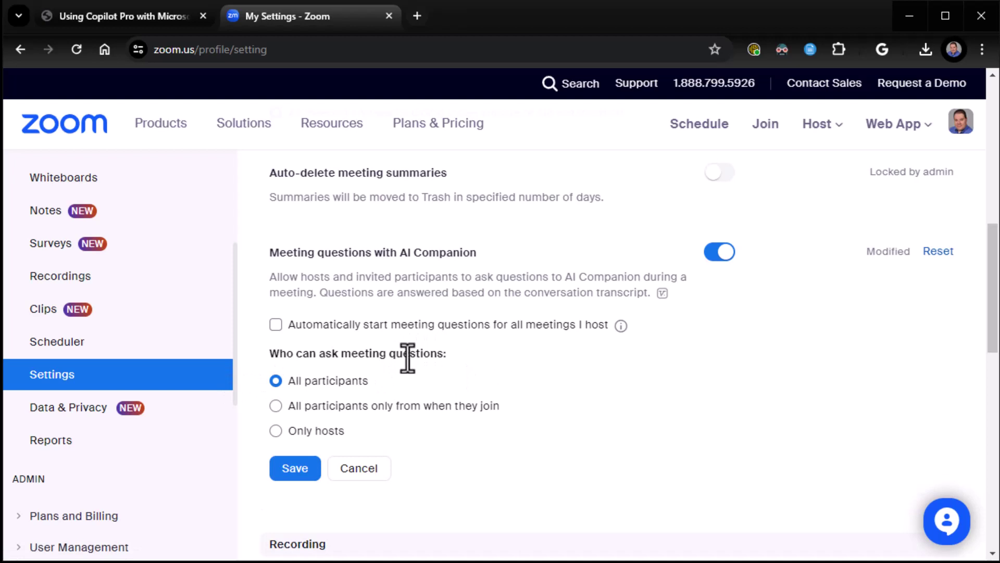
{"action": "left_click", "coordinate": [296, 469]}
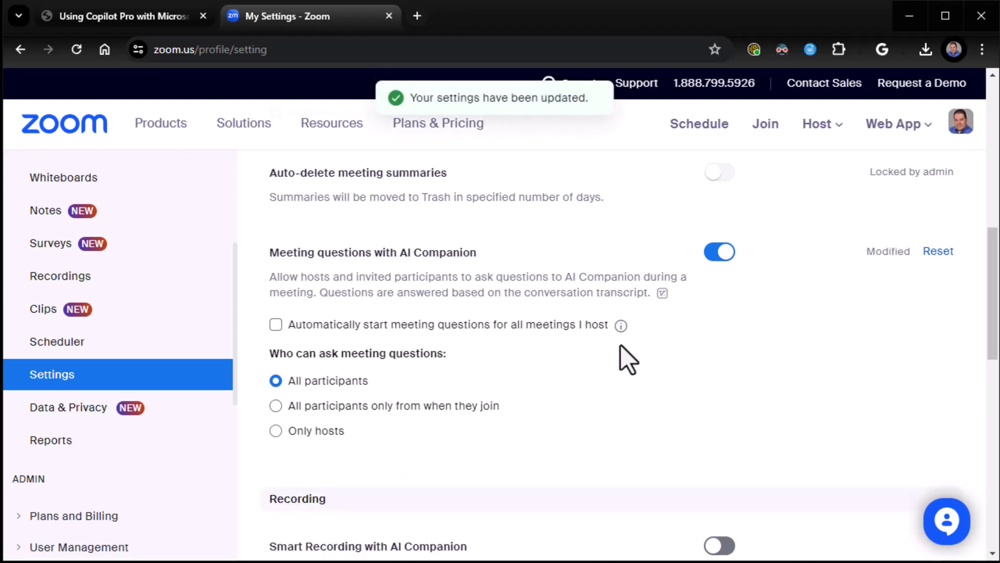
- Turn on Smart Recording with AI Companion, enabling "Create audio transcript" as its prerequisite
{"action": "scroll", "coordinate": [620, 344], "scroll_direction": "down", "scroll_amount": 3}
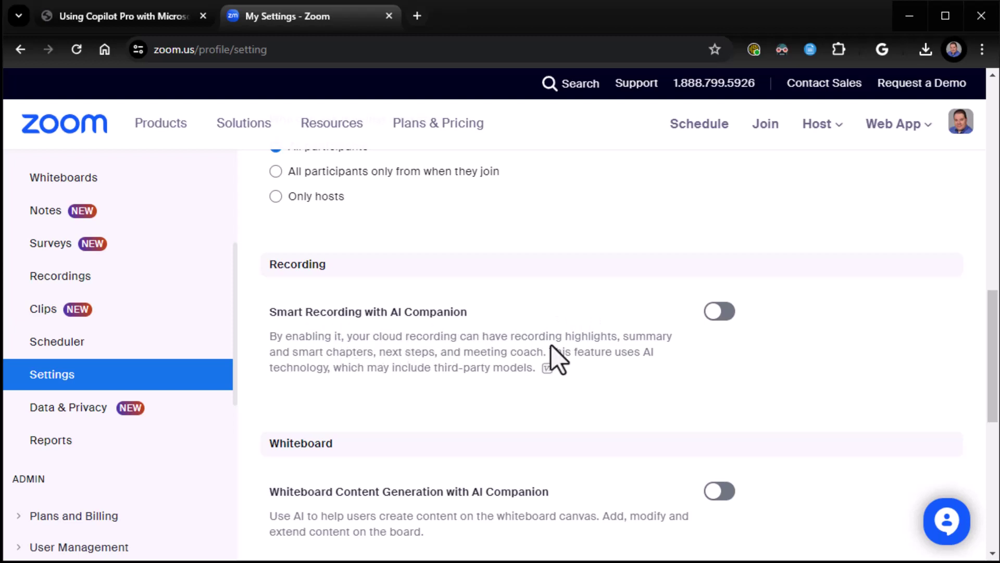
{"action": "left_click", "coordinate": [719, 312]}
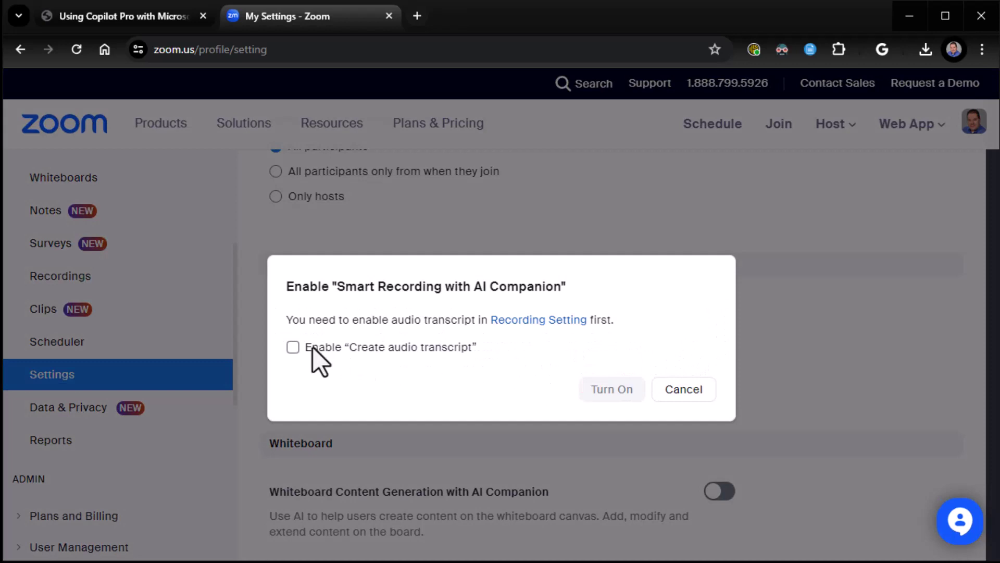
{"action": "left_click", "coordinate": [293, 347]}
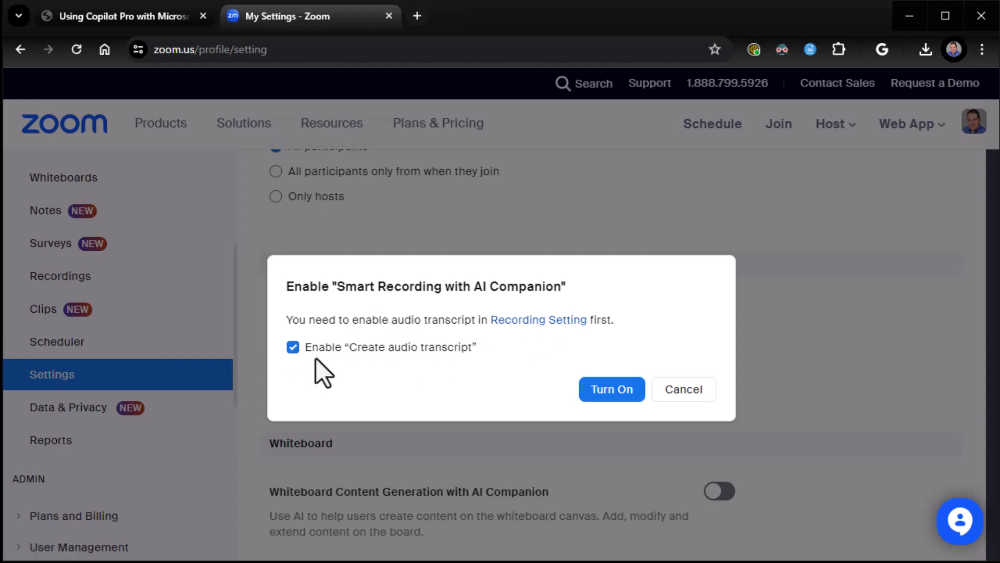
{"action": "left_click", "coordinate": [610, 393]}
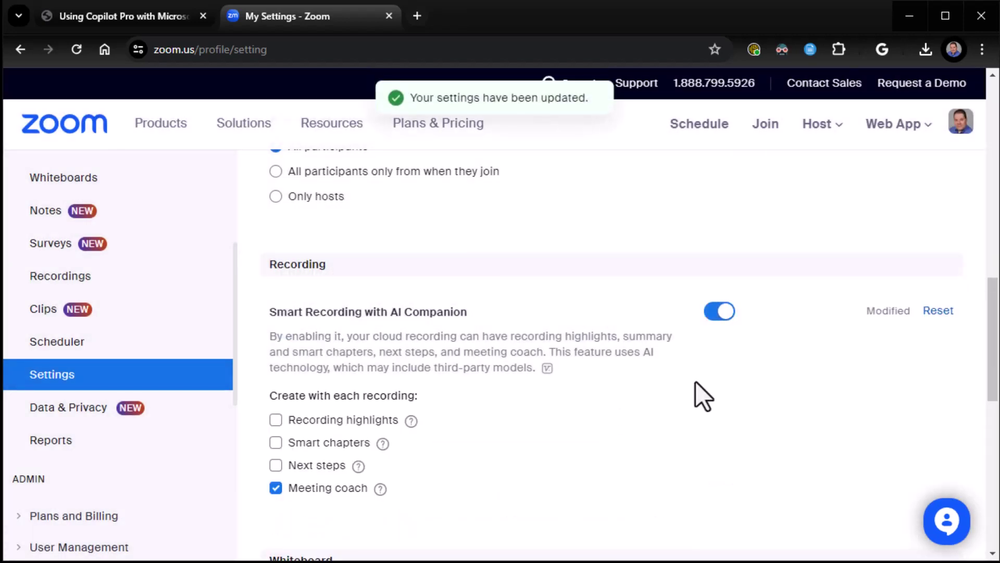
- Add recording highlights, smart chapters and next steps to what is created with each recording, and save the setting
{"action": "left_click", "coordinate": [275, 420]}
{"action": "left_click", "coordinate": [275, 442]}
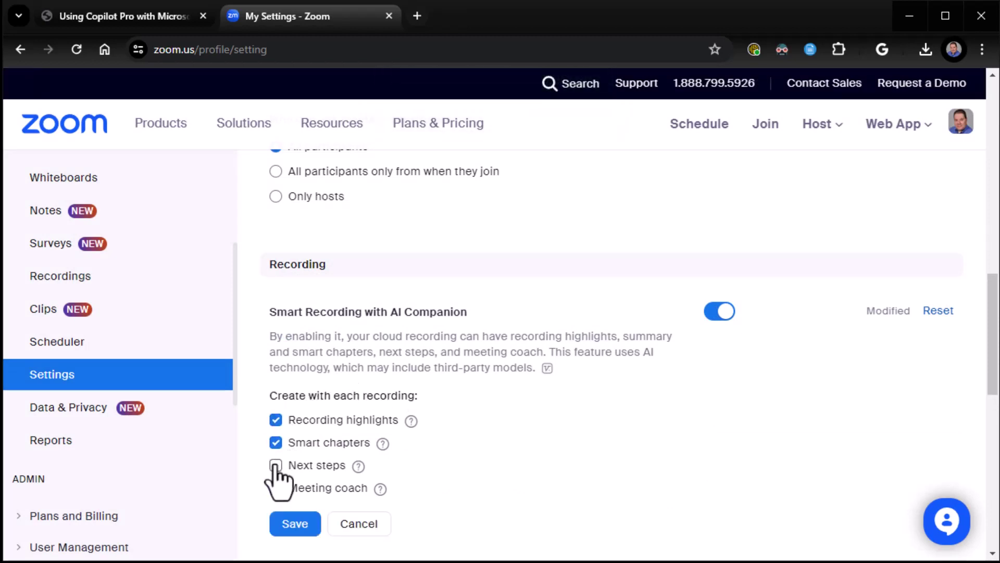
{"action": "left_click", "coordinate": [292, 522]}
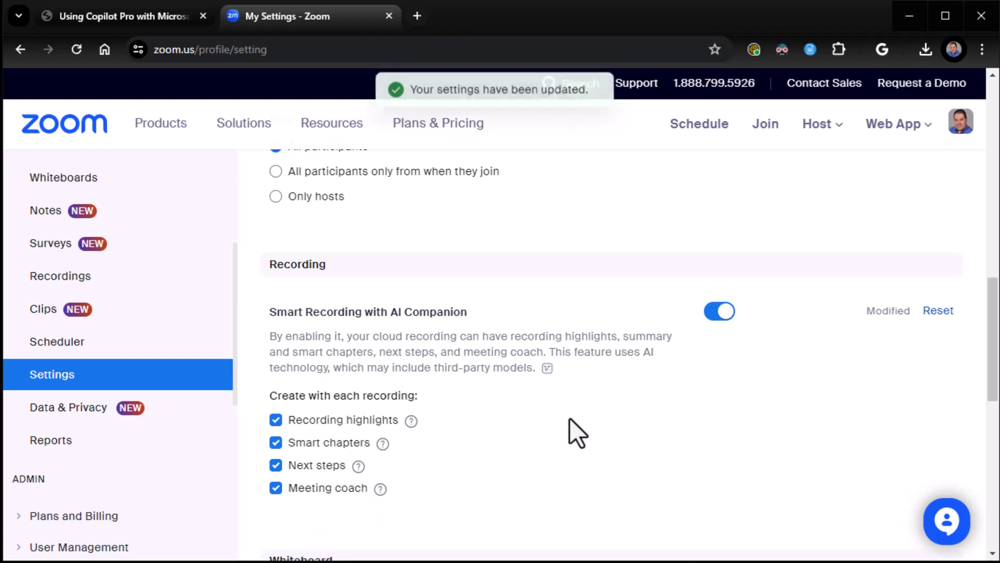
- Start today's upcoming "My Meeting" from the personal Meetings page and open it in the Zoom Meetings application
{"action": "scroll", "coordinate": [622, 395], "scroll_direction": "down", "scroll_amount": 1}
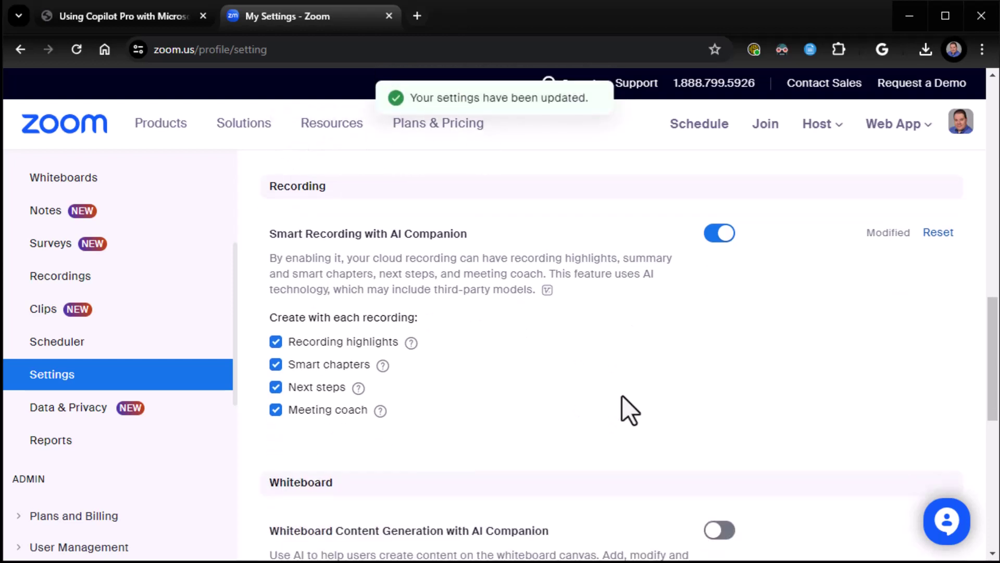
{"action": "scroll", "coordinate": [622, 395], "scroll_direction": "up", "scroll_amount": 2}
{"action": "scroll", "coordinate": [622, 395], "scroll_direction": "up", "scroll_amount": 6}
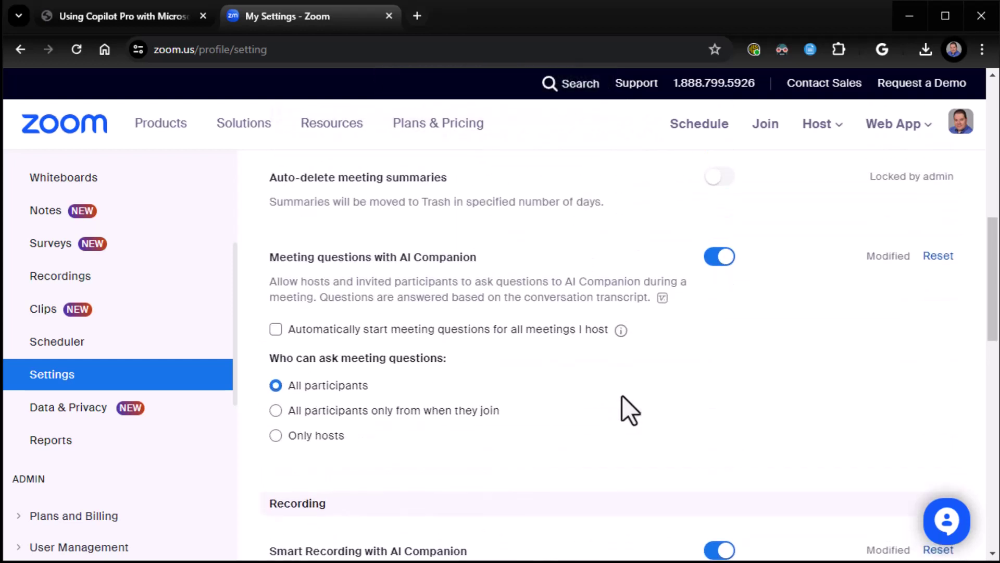
{"action": "scroll", "coordinate": [622, 396], "scroll_direction": "up", "scroll_amount": 2}
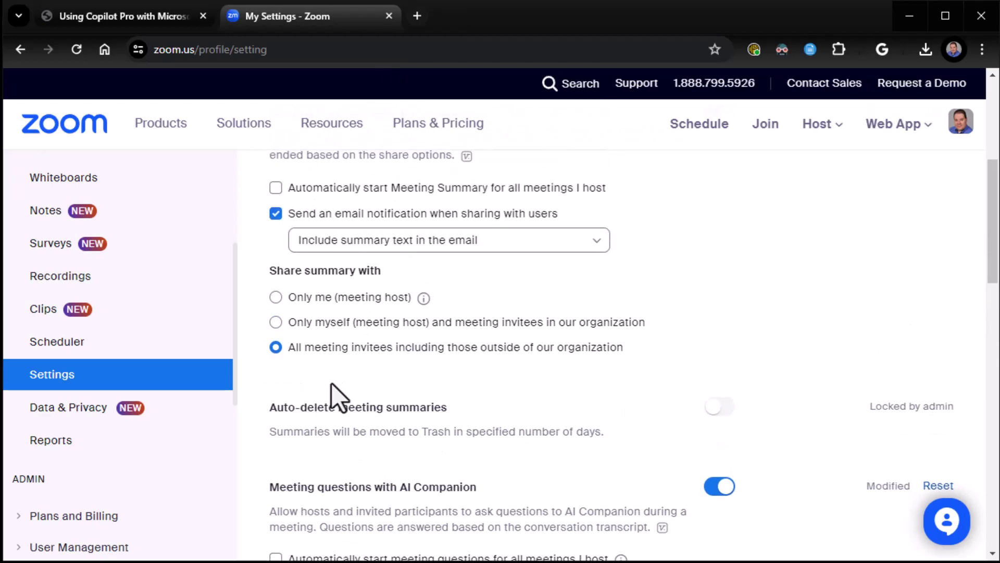
{"action": "scroll", "coordinate": [570, 408], "scroll_direction": "up", "scroll_amount": 3}
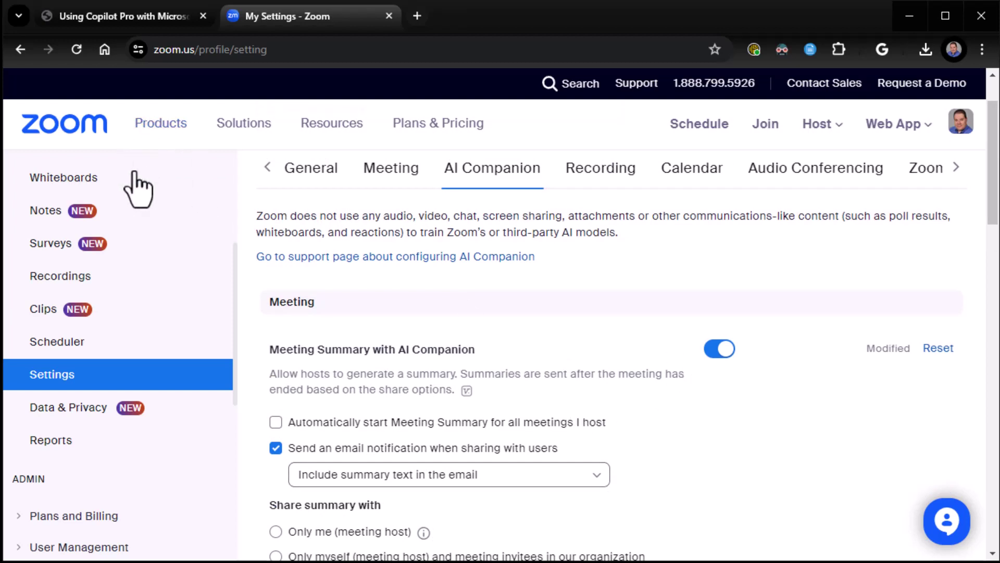
{"action": "scroll", "coordinate": [52, 302], "scroll_direction": "up", "scroll_amount": 5}
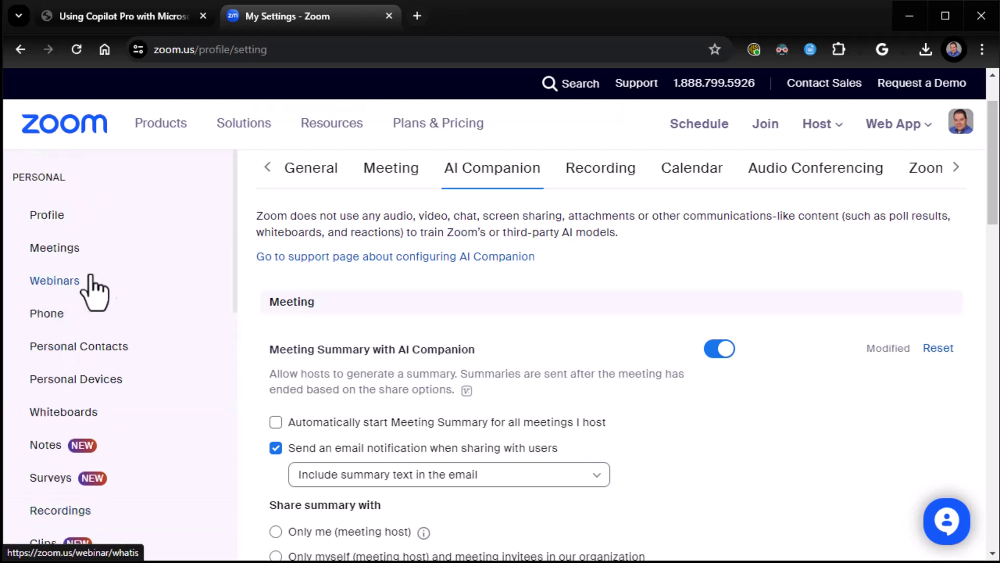
{"action": "left_click", "coordinate": [75, 256]}
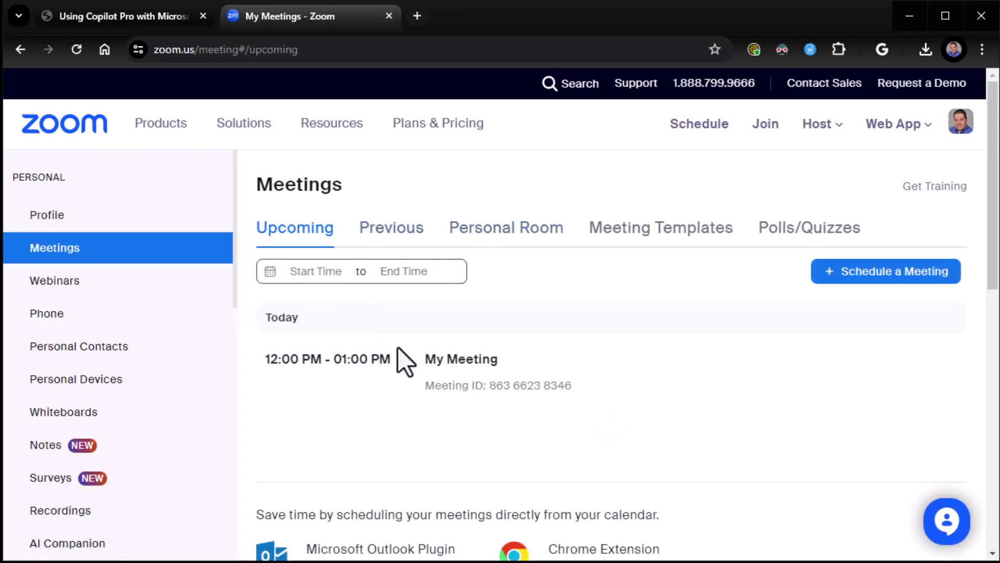
{"action": "mouse_move", "coordinate": [779, 385]}
{"action": "left_click", "coordinate": [743, 365]}
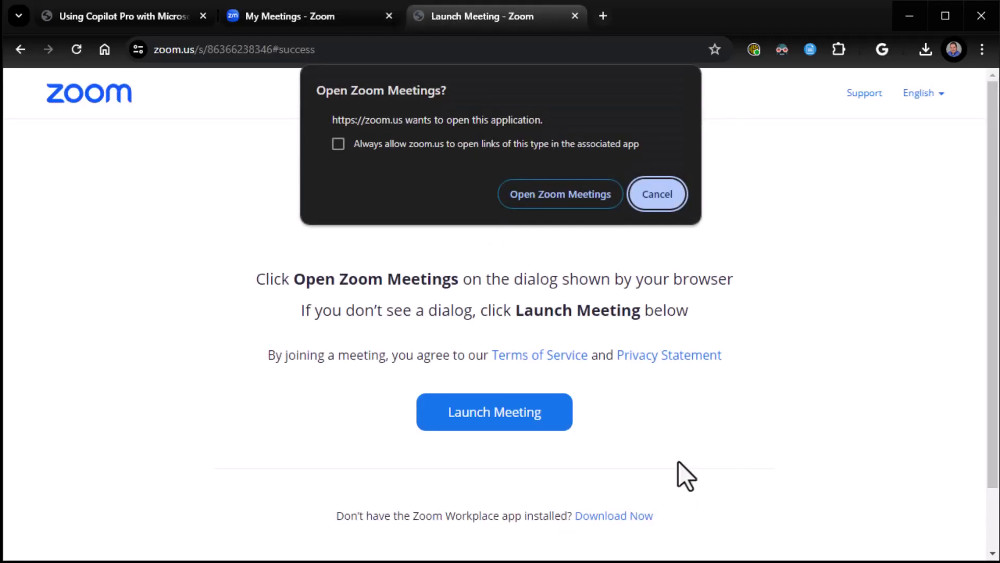
{"action": "left_click", "coordinate": [542, 201]}
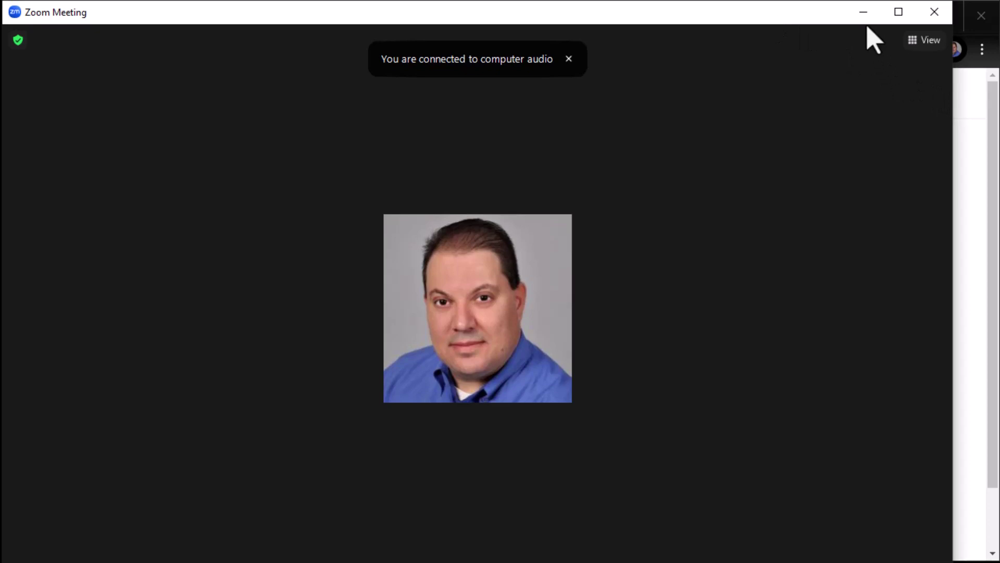
- Move and enlarge the meeting window so it fills the screen and shows its full set of controls
{"action": "left_click_drag", "start_coordinate": [830, 1], "coordinate": [813, 15]}
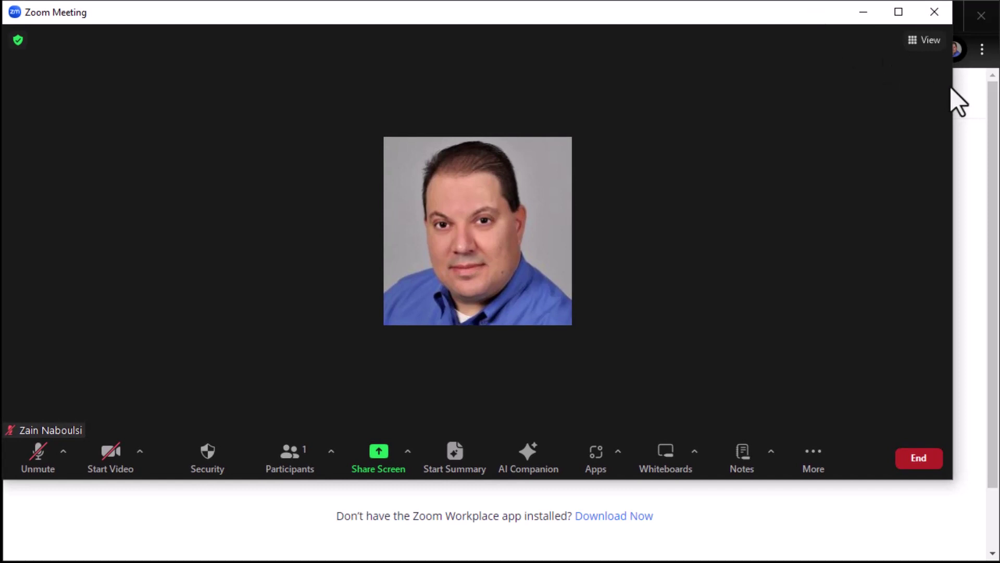
{"action": "left_click_drag", "start_coordinate": [952, 86], "coordinate": [984, 85]}
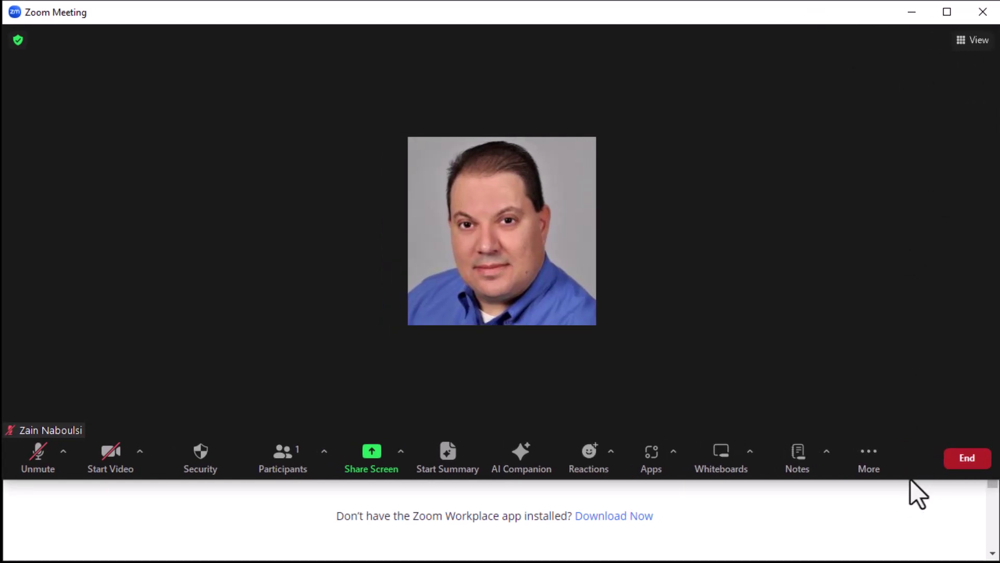
{"action": "left_click_drag", "start_coordinate": [911, 480], "coordinate": [910, 560]}
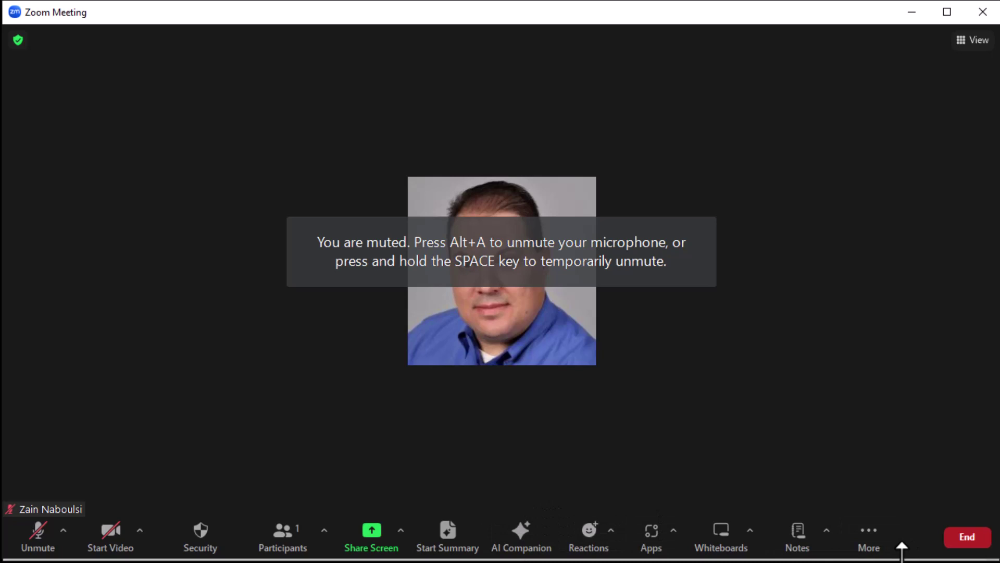
{"action": "left_click_drag", "start_coordinate": [902, 551], "coordinate": [901, 555]}
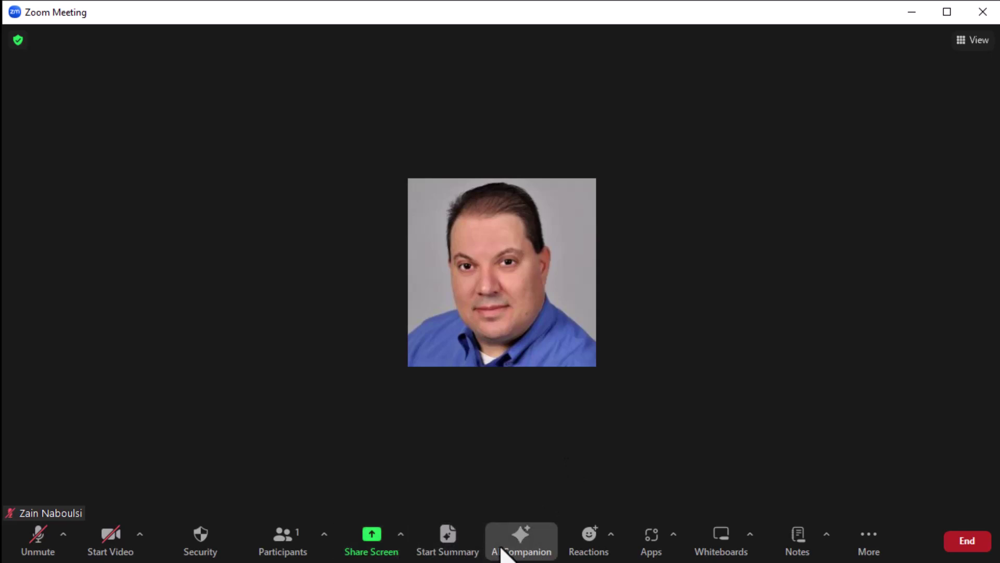
- Start recording the meeting to the cloud and continue without audio
{"action": "left_click", "coordinate": [865, 544]}
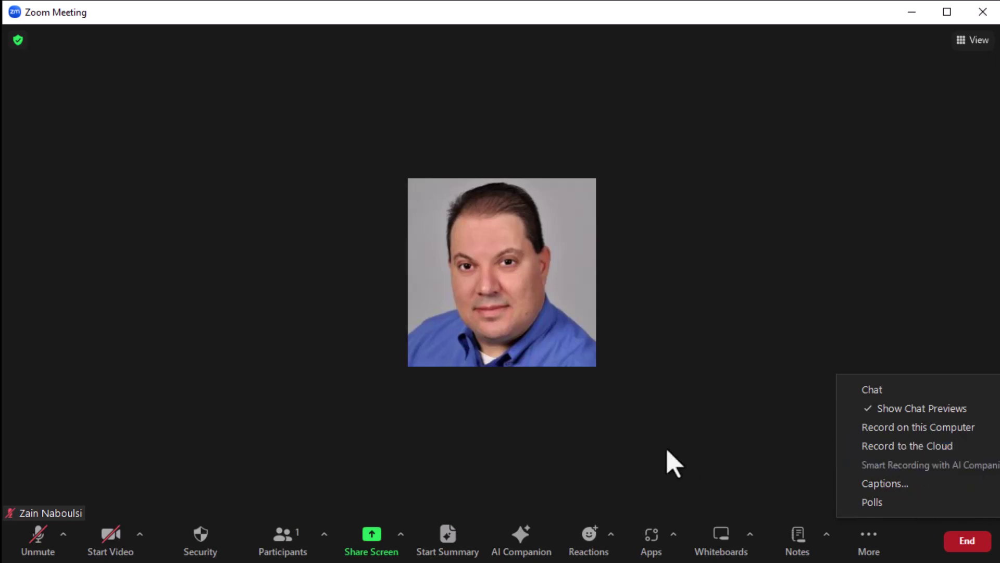
{"action": "left_click", "coordinate": [897, 452]}
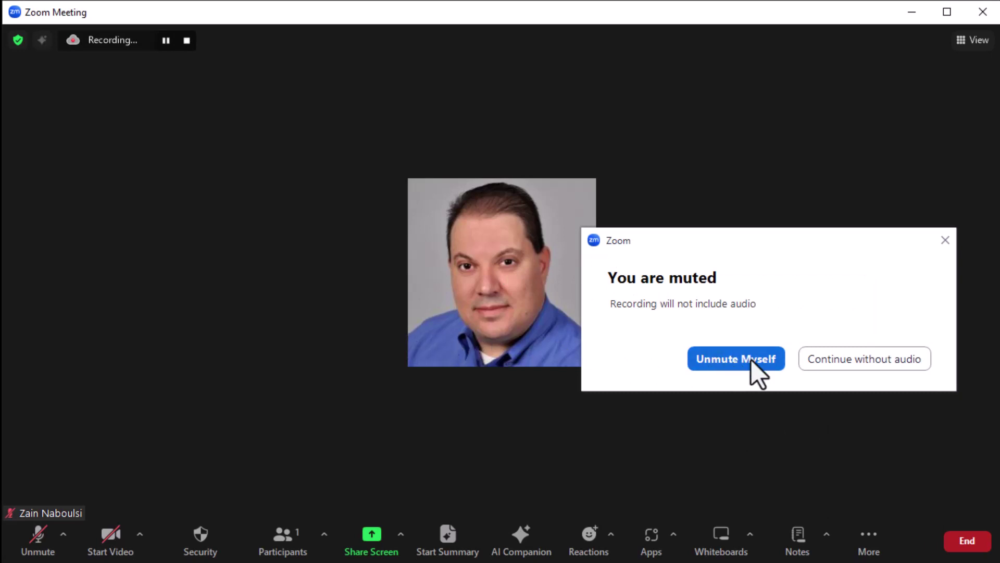
{"action": "left_click", "coordinate": [823, 363]}
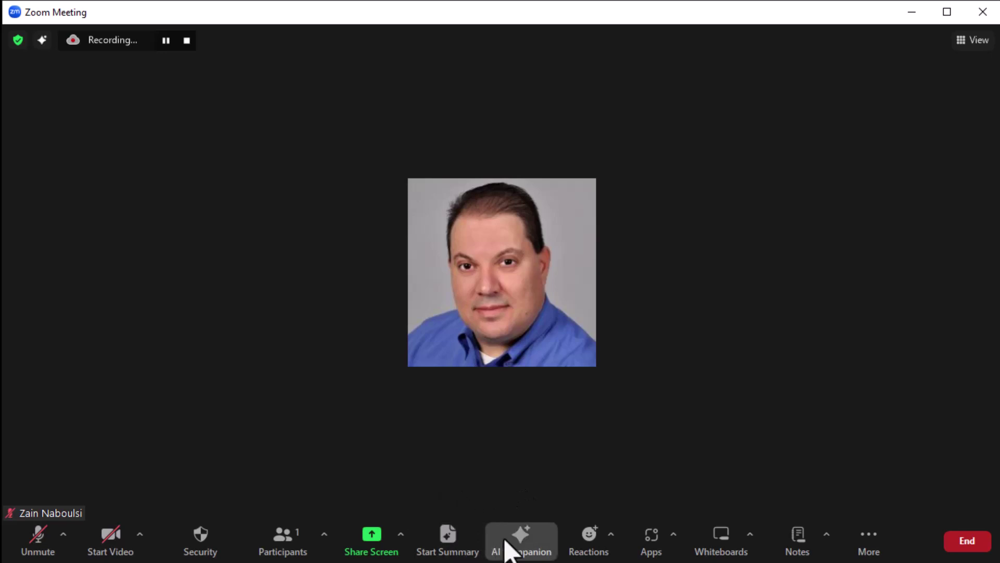
- Start Meeting Summary and meeting questions with AI Companion, and acknowledge both notices
{"action": "left_click", "coordinate": [459, 539]}
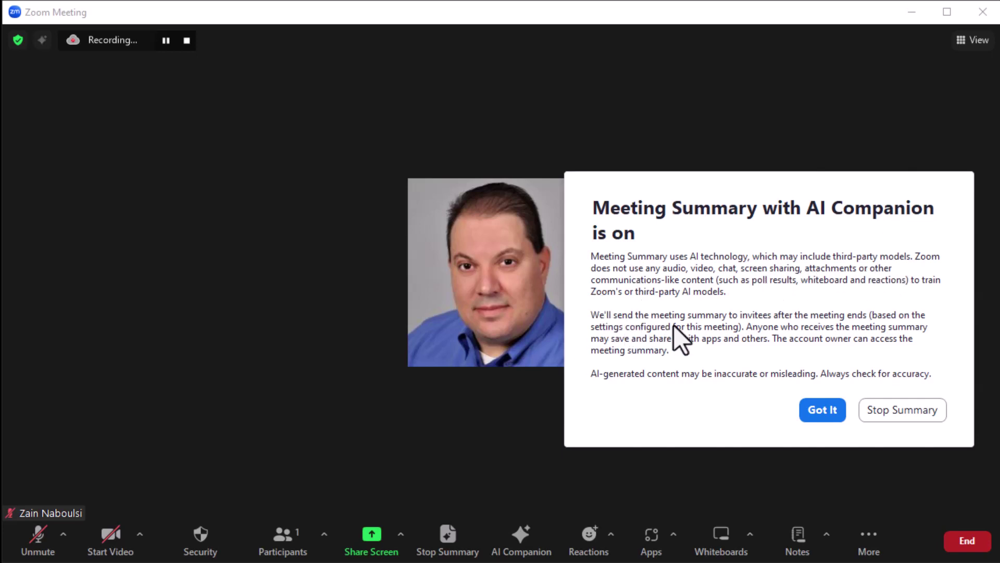
{"action": "left_click", "coordinate": [826, 413]}
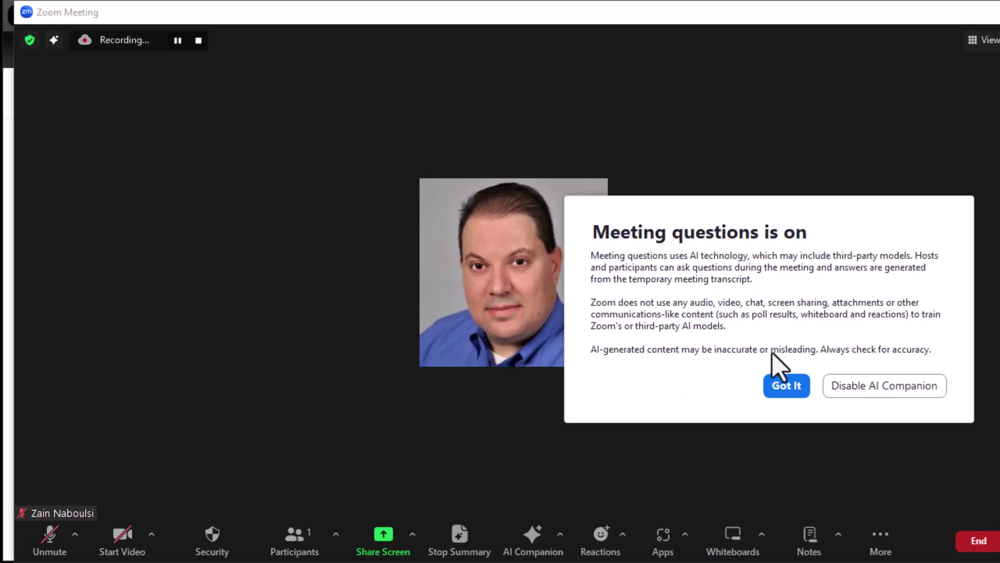
{"action": "left_click", "coordinate": [795, 389]}
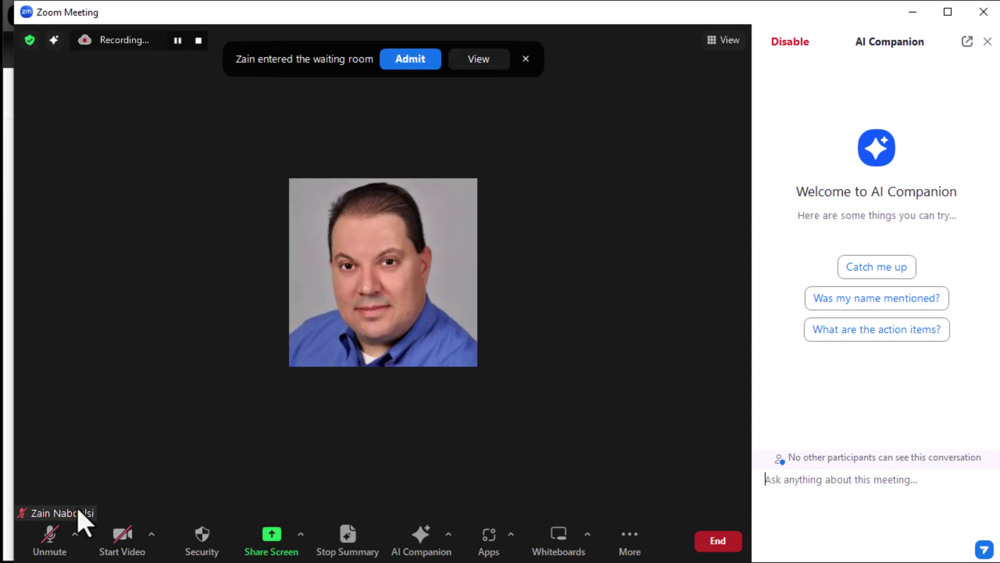
- Admit the participant from the waiting room and check which additional meeting options are offered
{"action": "left_click", "coordinate": [410, 58]}
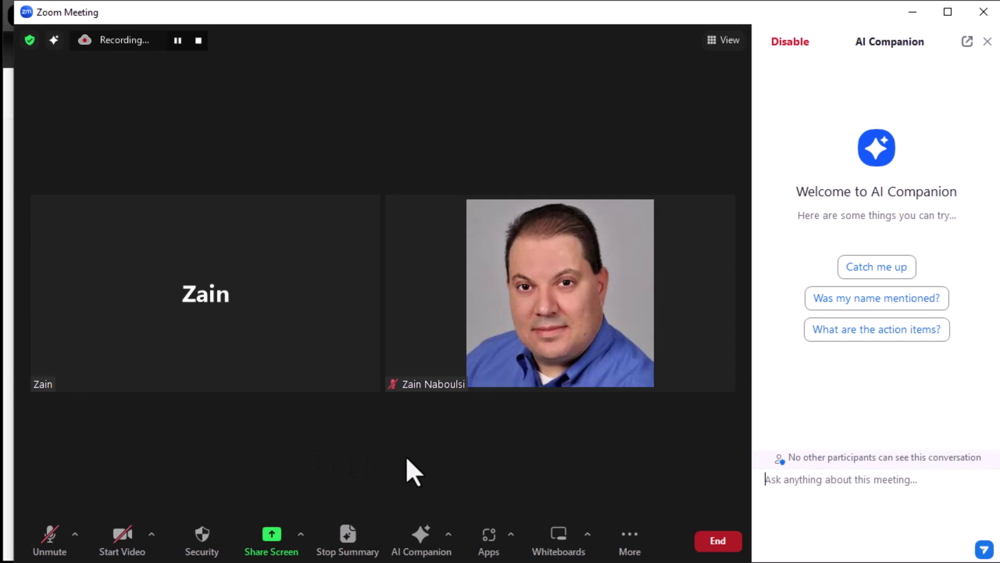
{"action": "left_click", "coordinate": [630, 537]}
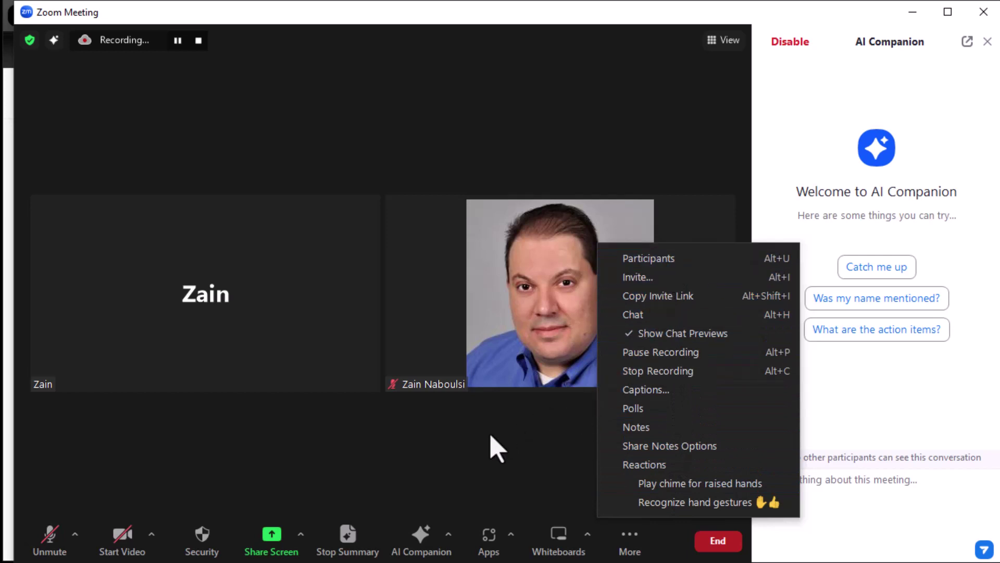
{"action": "left_click", "coordinate": [484, 462]}
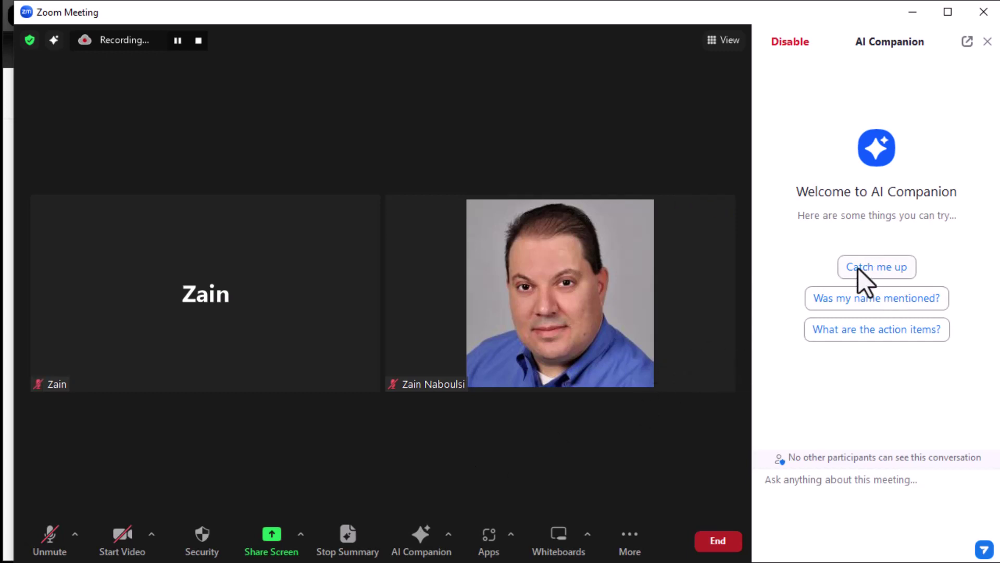
- Ask AI Companion to catch you up on the meeting and to list the action items
{"action": "left_click", "coordinate": [886, 272]}
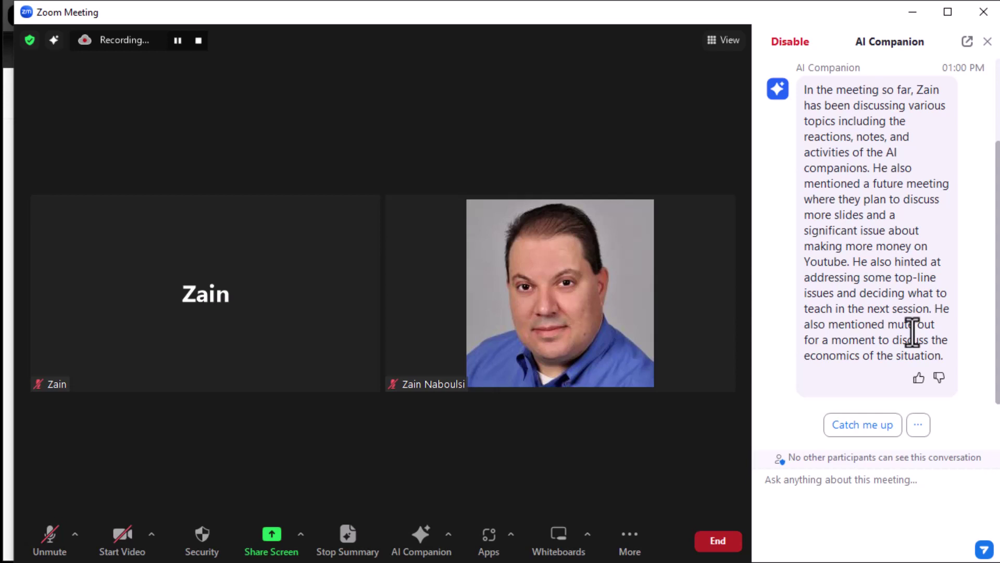
{"action": "left_click", "coordinate": [918, 426]}
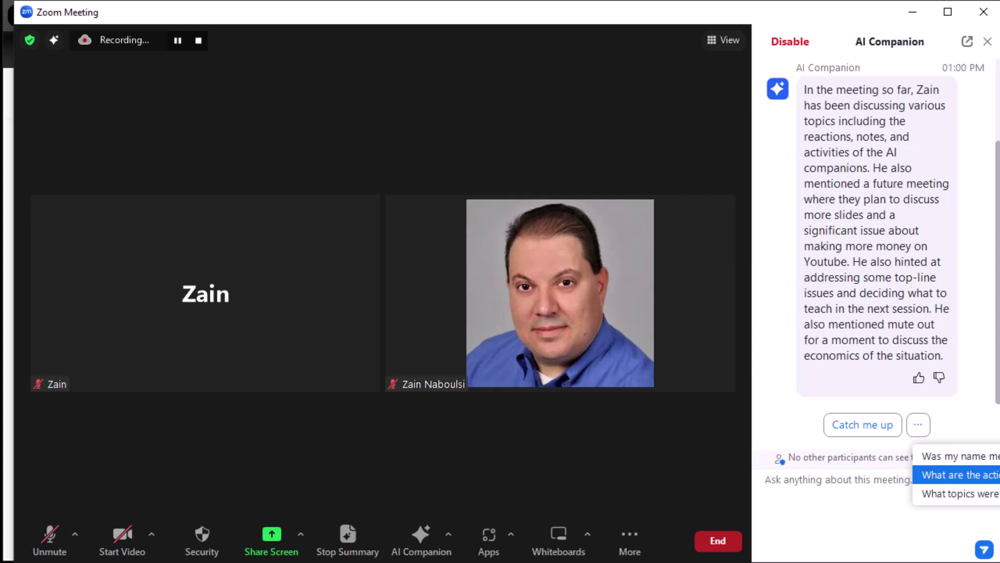
{"action": "left_click", "coordinate": [989, 475]}
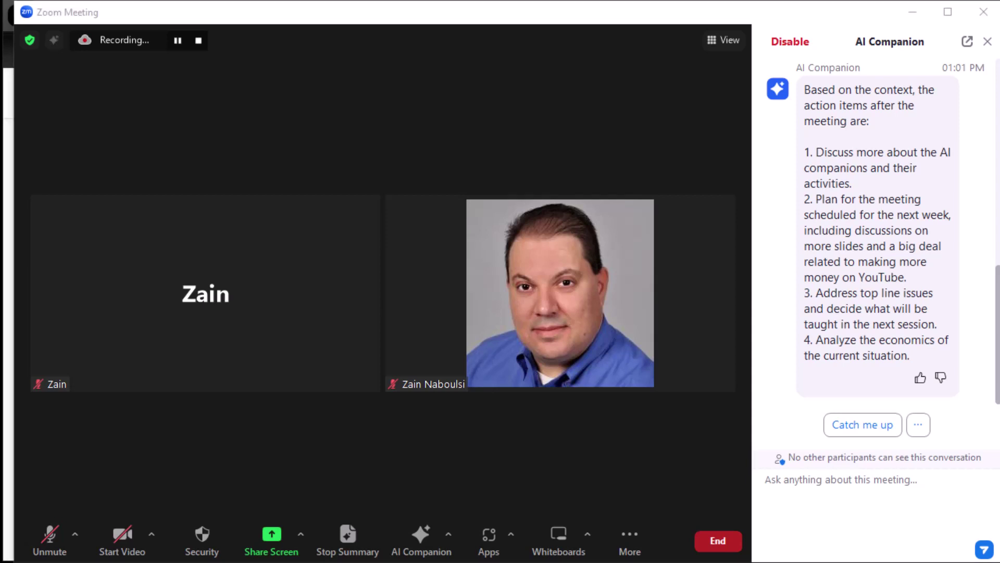
- Ask AI Companion the custom question "was money brought up?" about this meeting
{"action": "left_click", "coordinate": [923, 426]}
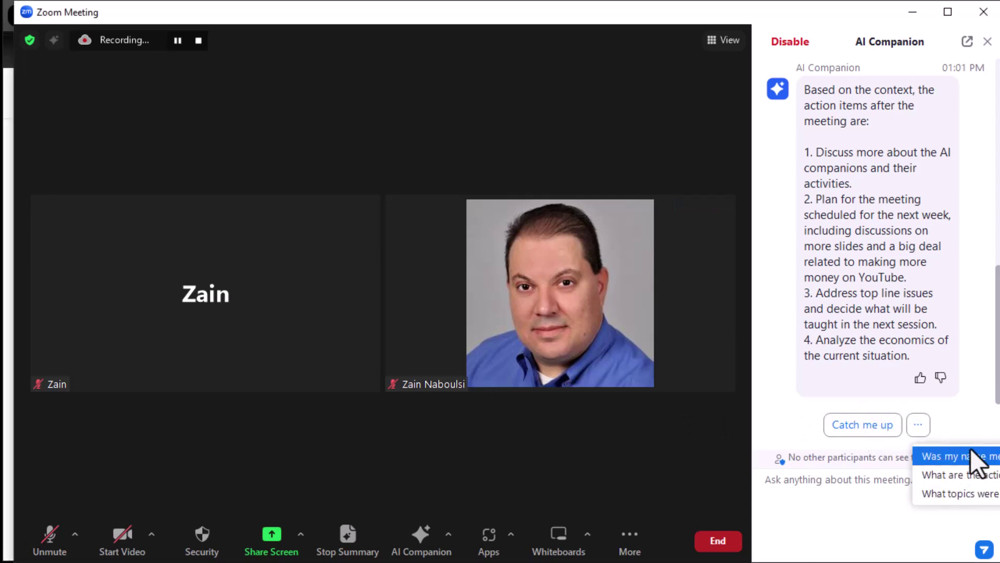
{"action": "left_click", "coordinate": [852, 503]}
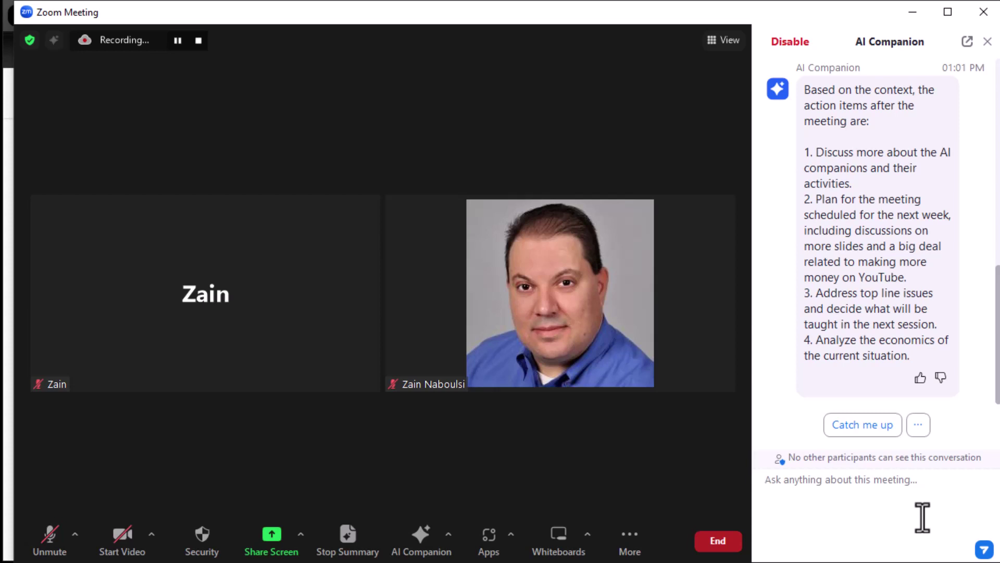
{"action": "type", "text": "was money "}
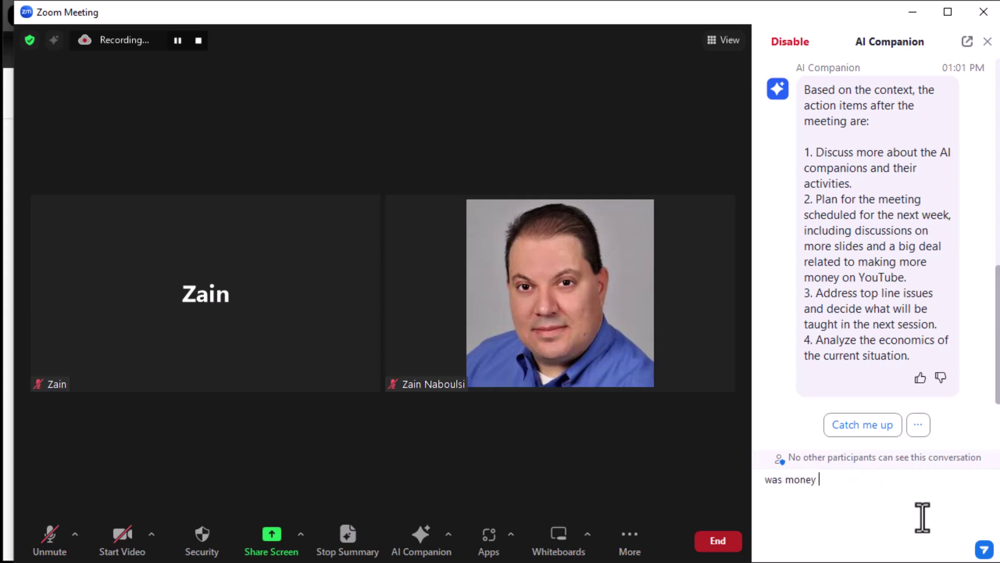
{"action": "type", "text": "brought up?"}
{"action": "key", "text": "Return"}
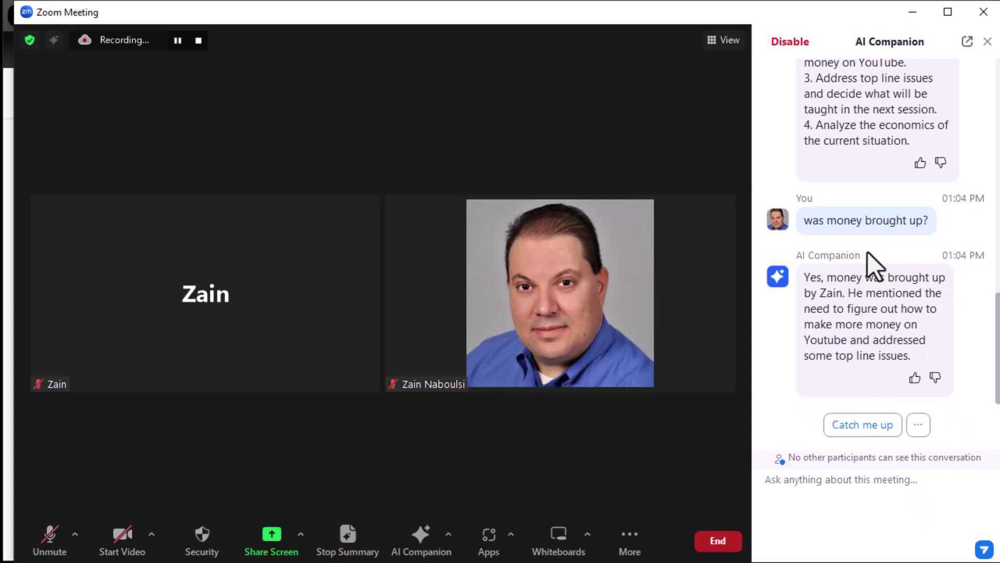
- Review AI Companion's answers in the conversation and check which suggested questions it offers
{"action": "scroll", "coordinate": [893, 219], "scroll_direction": "up", "scroll_amount": 4}
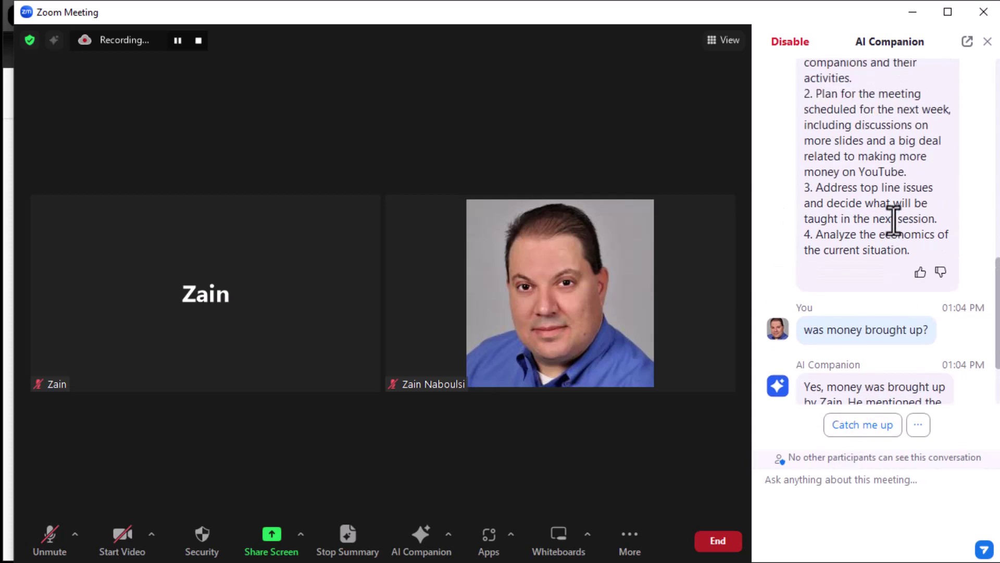
{"action": "scroll", "coordinate": [893, 220], "scroll_direction": "down", "scroll_amount": 3}
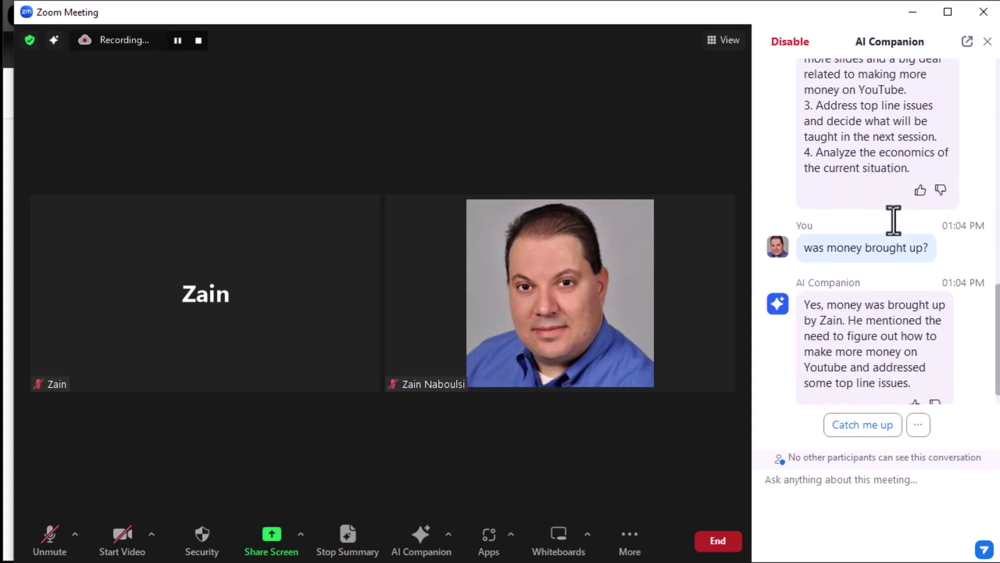
{"action": "left_click", "coordinate": [923, 431]}
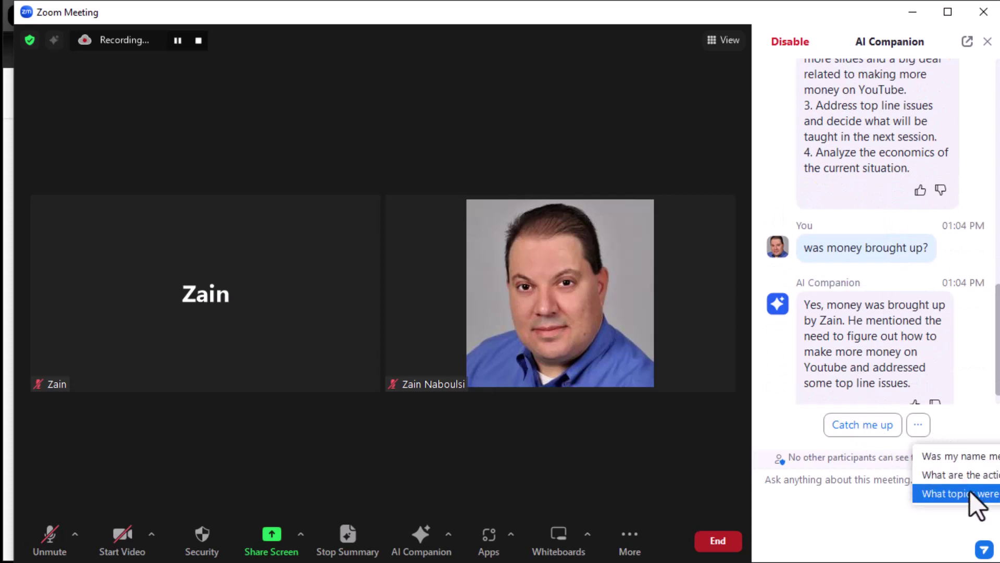
{"action": "left_click", "coordinate": [885, 508]}
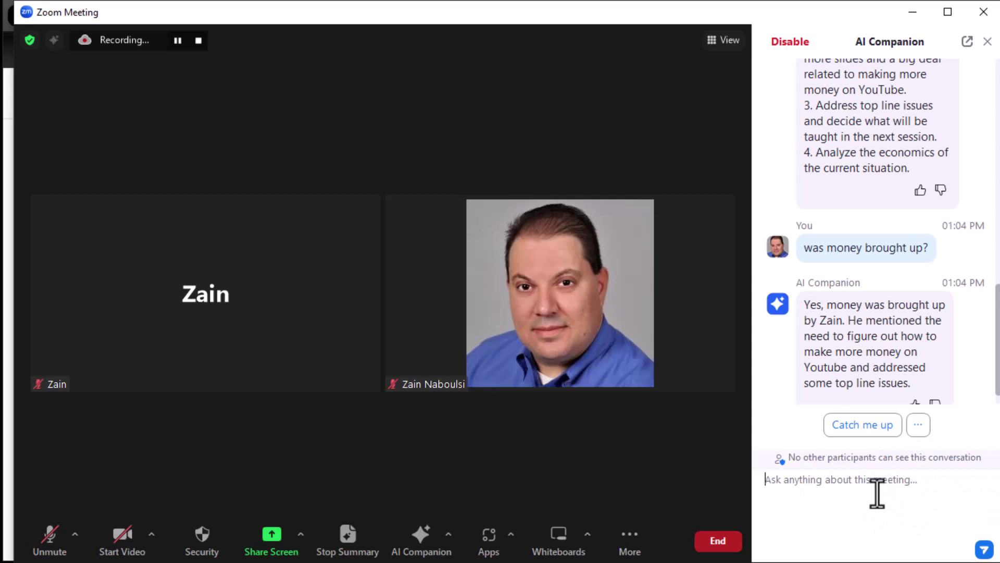
{"action": "scroll", "coordinate": [885, 313], "scroll_direction": "up", "scroll_amount": 2}
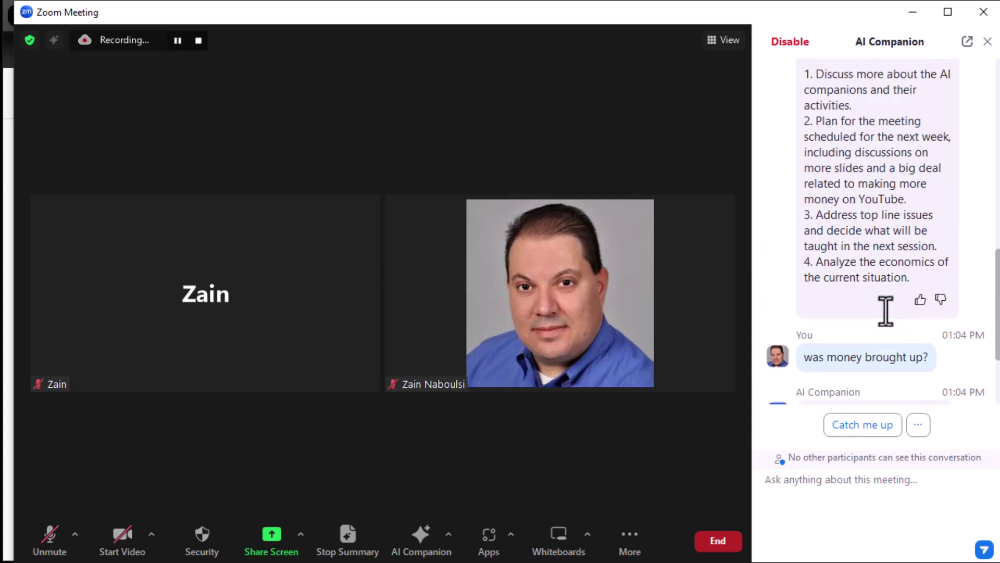
{"action": "scroll", "coordinate": [886, 313], "scroll_direction": "down", "scroll_amount": 3}
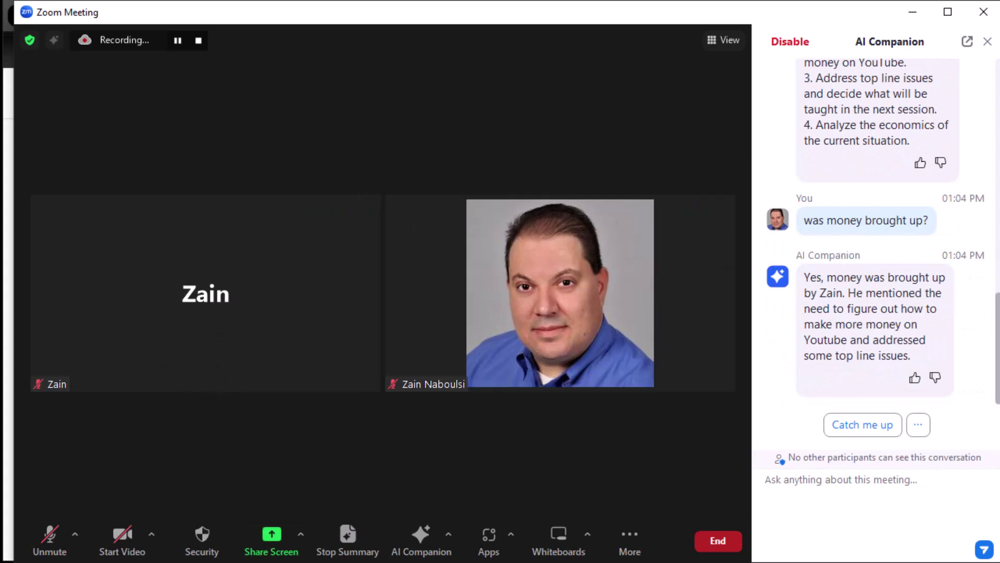
- Switch to the Chrome window with the Post Attendee page and close that page
{"action": "left_click", "coordinate": [362, 562]}
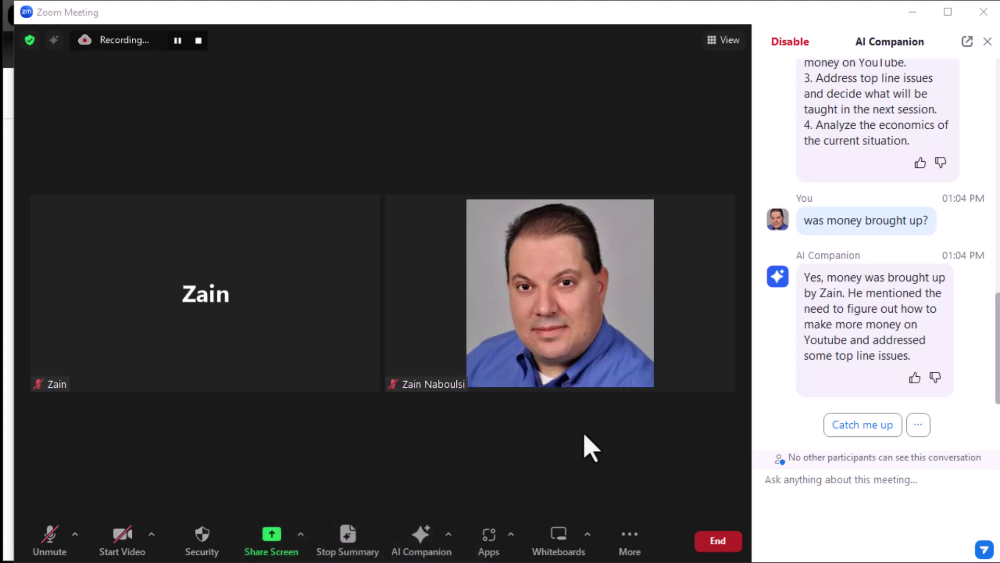
{"action": "mouse_move", "coordinate": [362, 562]}
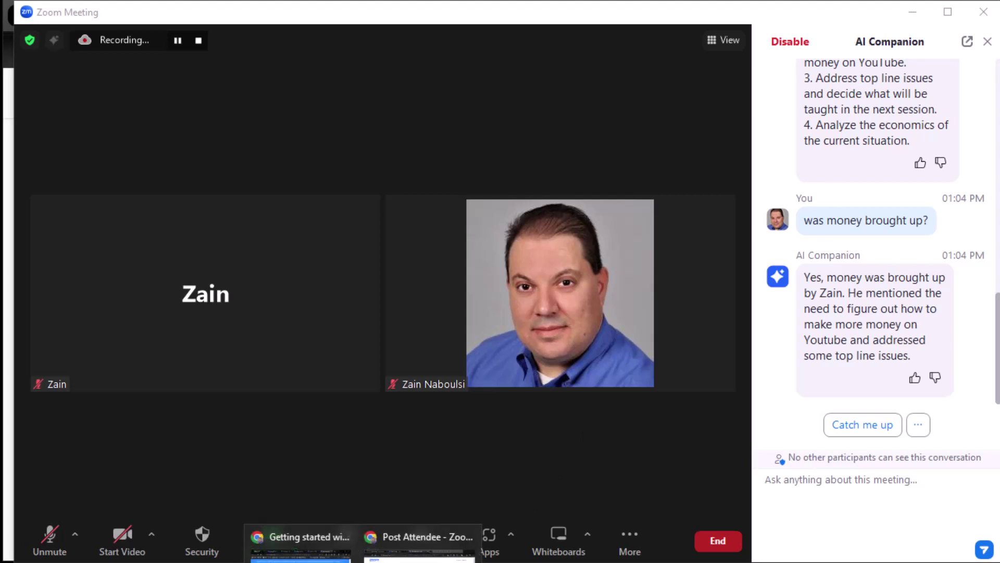
{"action": "mouse_move", "coordinate": [401, 562]}
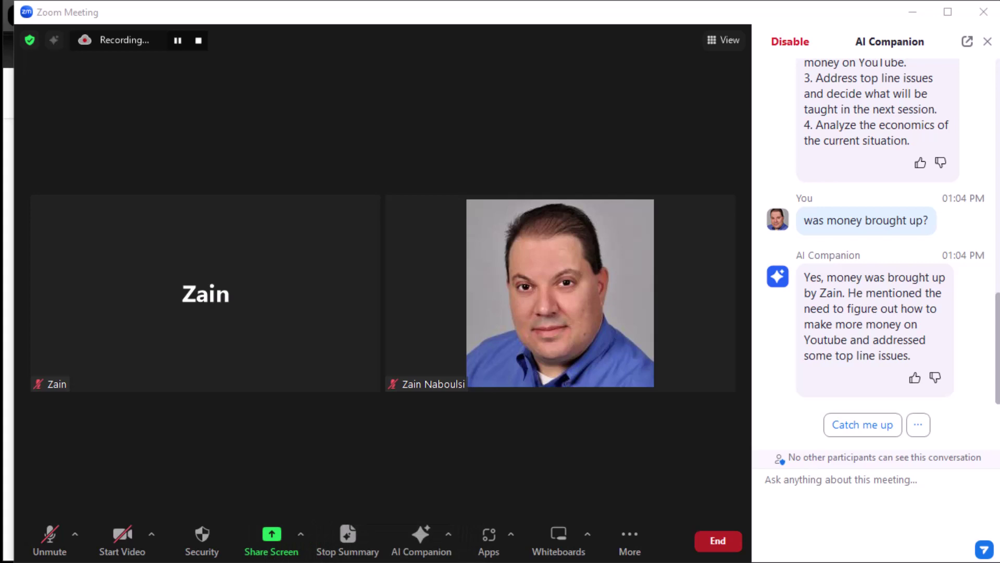
{"action": "left_click", "coordinate": [424, 539]}
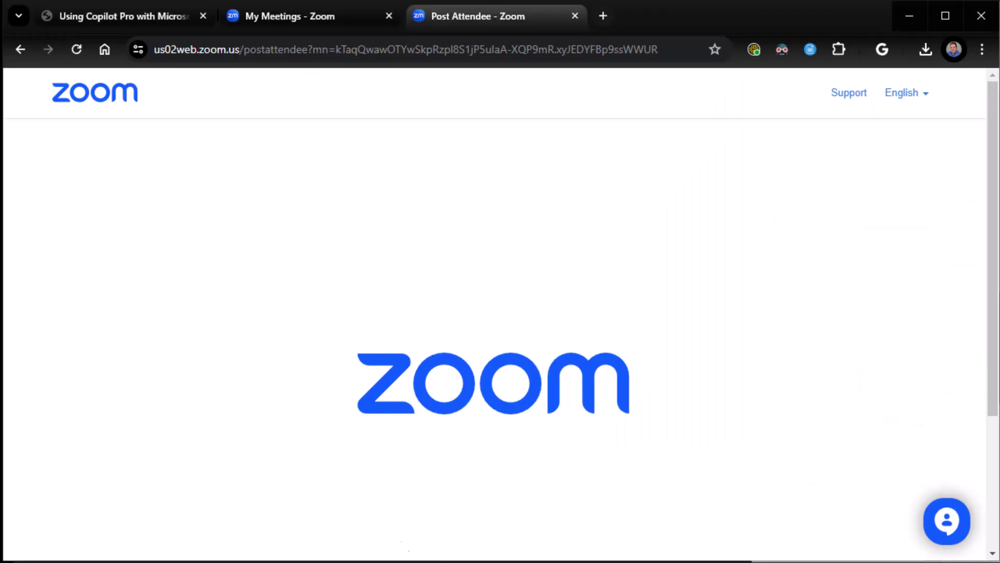
{"action": "left_click", "coordinate": [575, 16]}
- Review the table of AI Companion meeting features on page 7 of the open PDF, and return to the meeting
{"action": "left_click", "coordinate": [172, 16]}
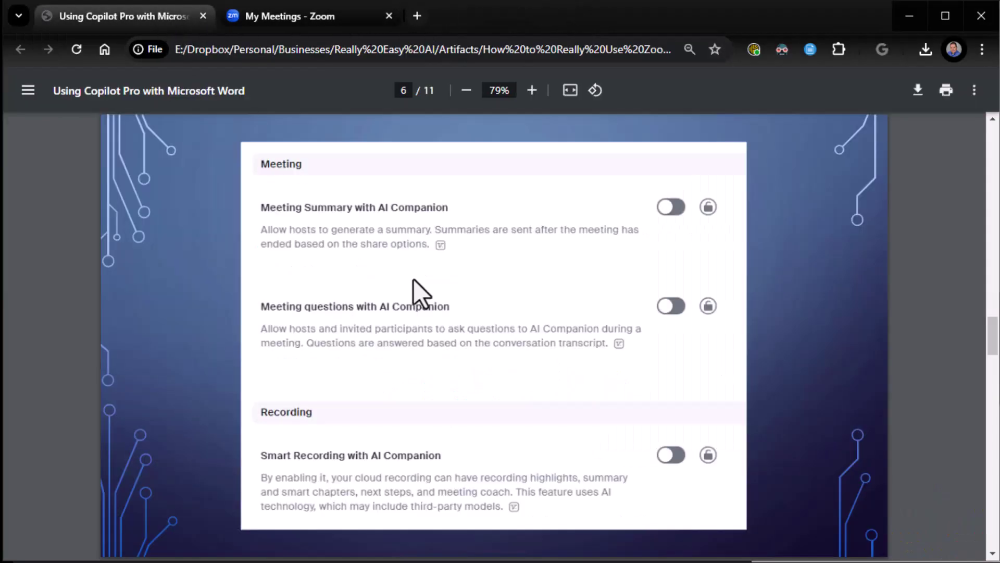
{"action": "key", "text": "Page_Down"}
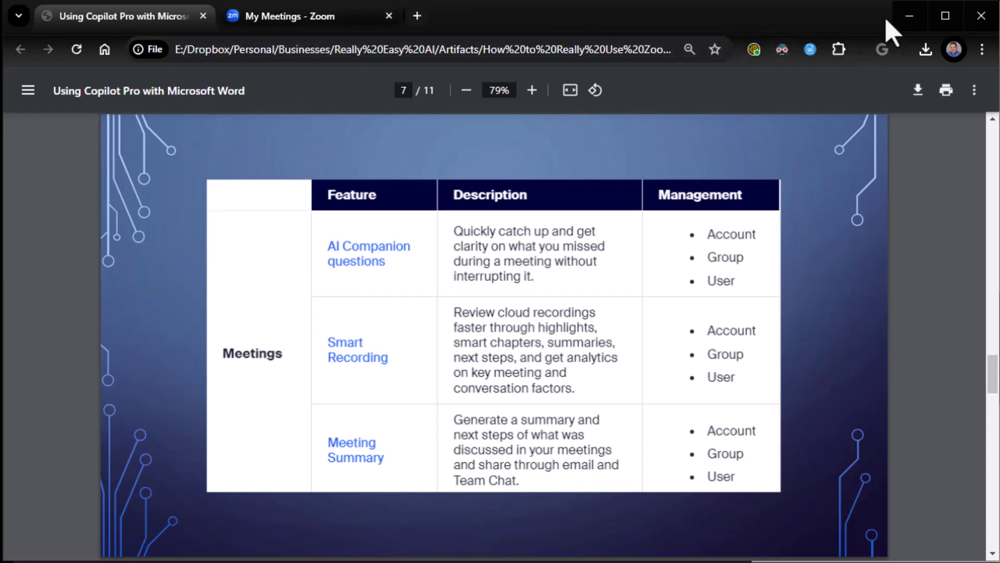
{"action": "left_click", "coordinate": [909, 16]}
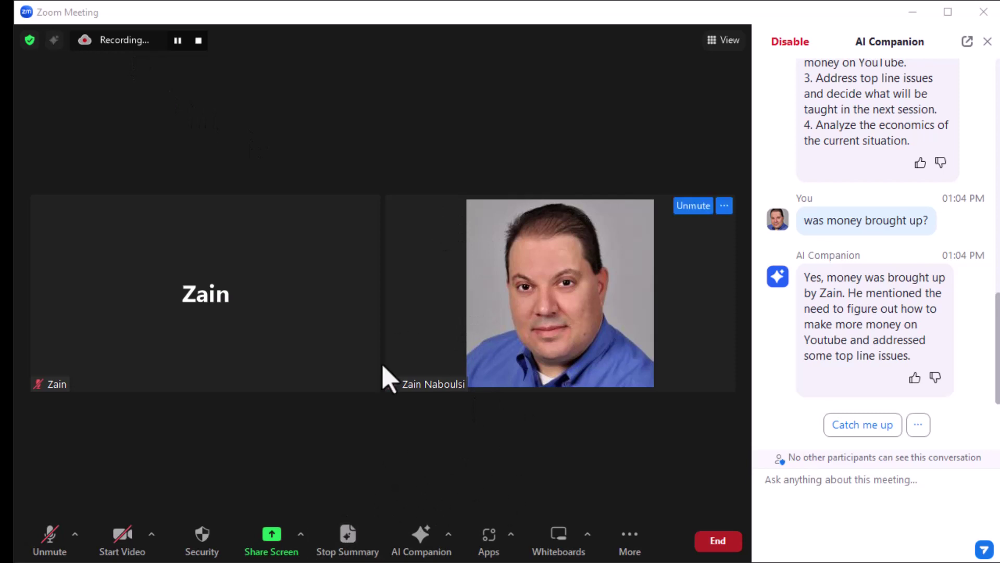
- End the meeting and open the "My Meeting" summary from the AI Companion page of the Zoom web portal
{"action": "left_click", "coordinate": [718, 541]}
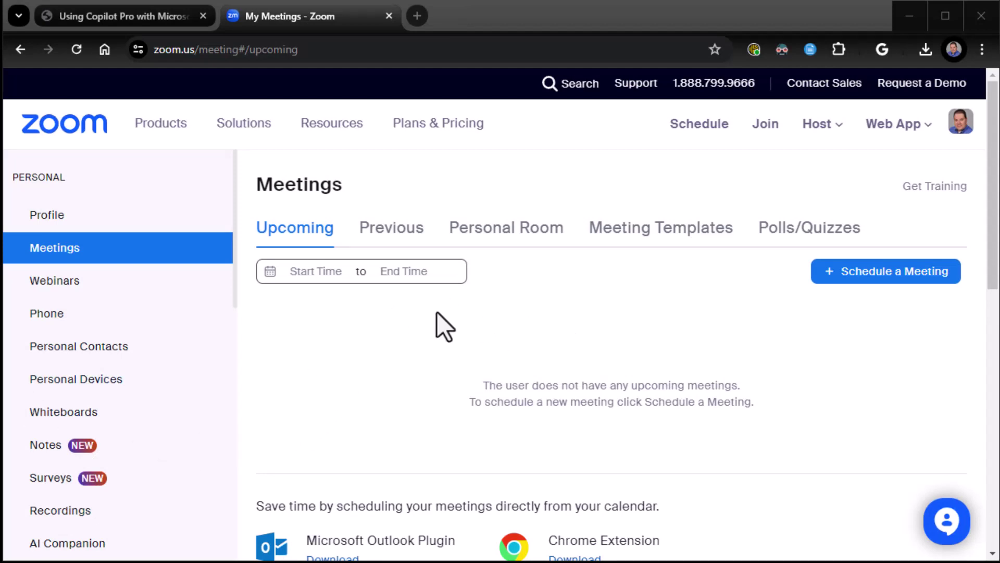
{"action": "scroll", "coordinate": [147, 333], "scroll_direction": "down", "scroll_amount": 3}
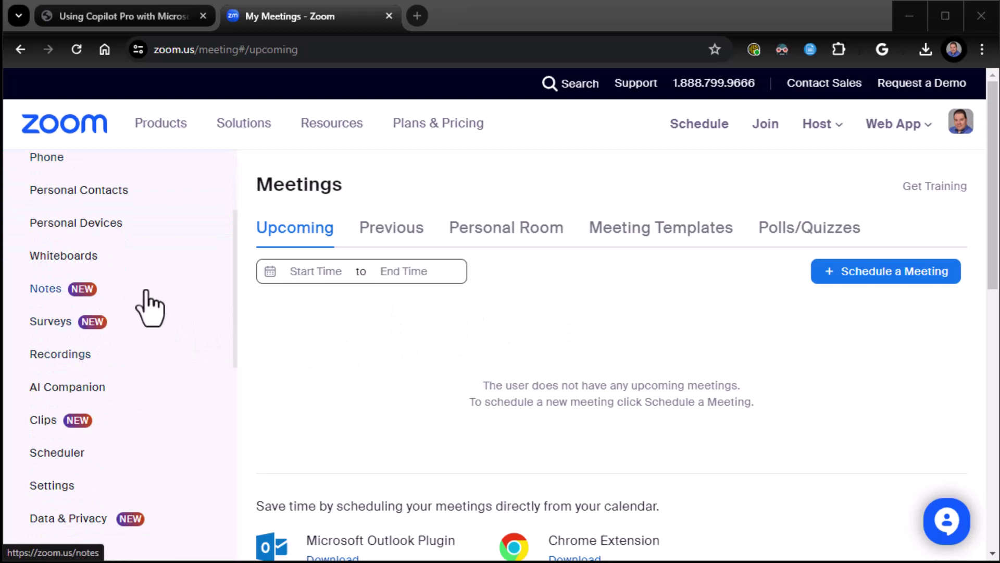
{"action": "left_click", "coordinate": [79, 394]}
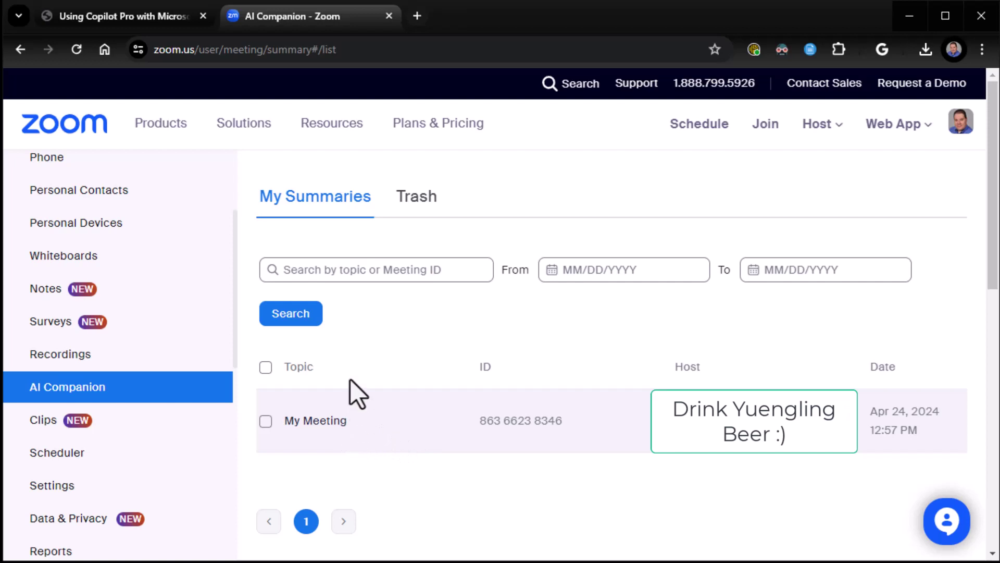
{"action": "left_click", "coordinate": [305, 423]}
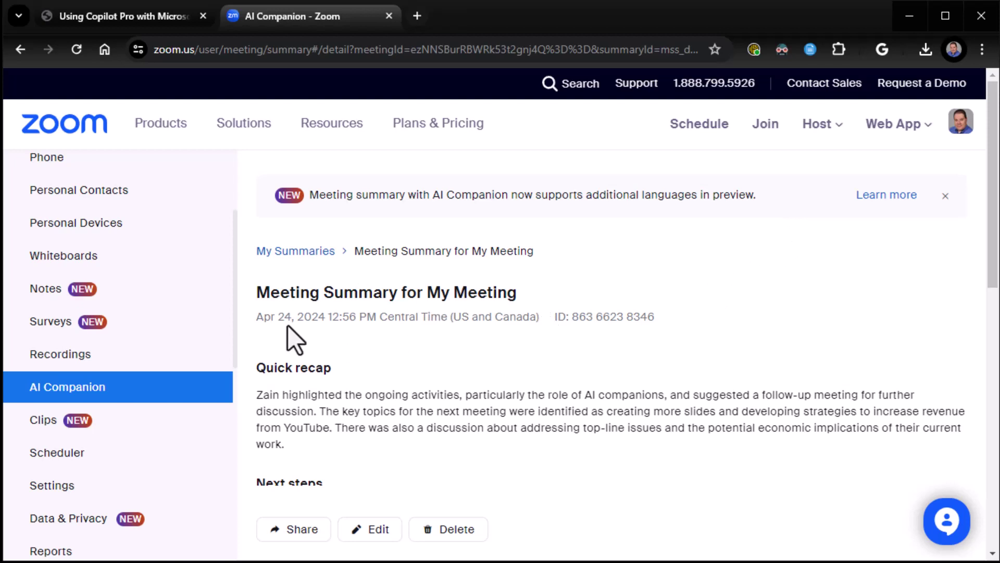
- Read the meeting summary's quick recap, next steps and summary sections, down to its sharing and editing options
{"action": "scroll", "coordinate": [681, 334], "scroll_direction": "down", "scroll_amount": 3}
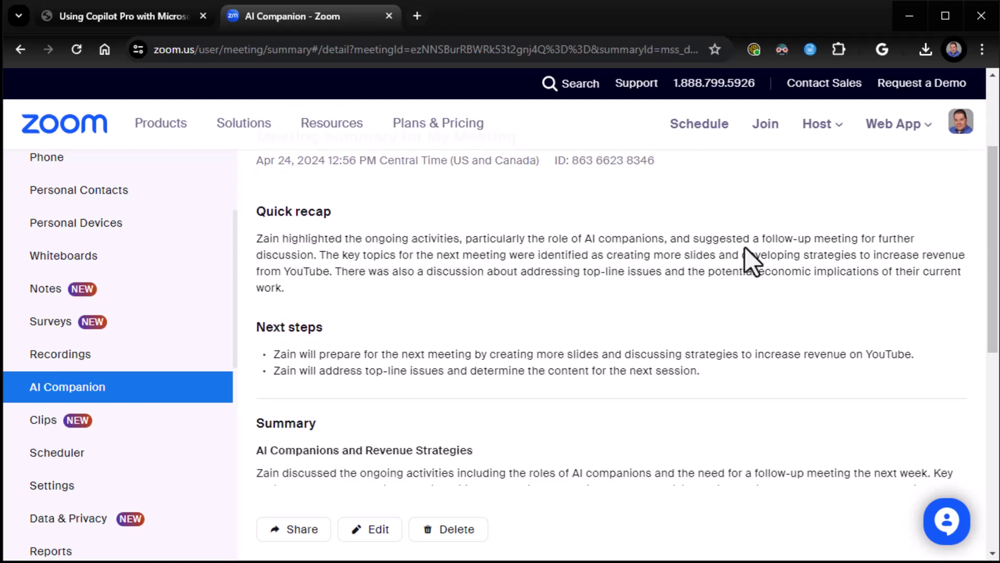
{"action": "scroll", "coordinate": [521, 292], "scroll_direction": "down", "scroll_amount": 2}
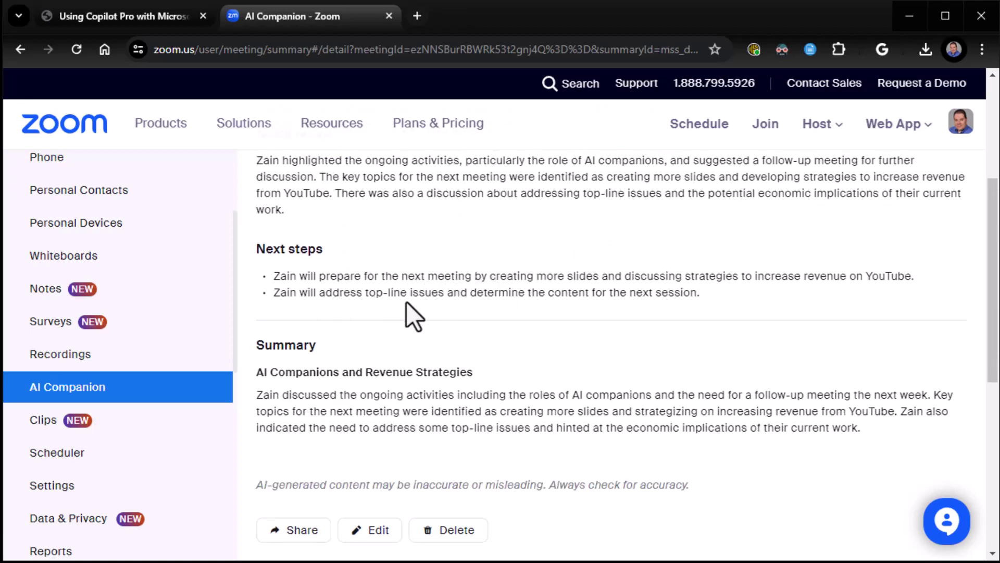
{"action": "scroll", "coordinate": [546, 312], "scroll_direction": "down", "scroll_amount": 2}
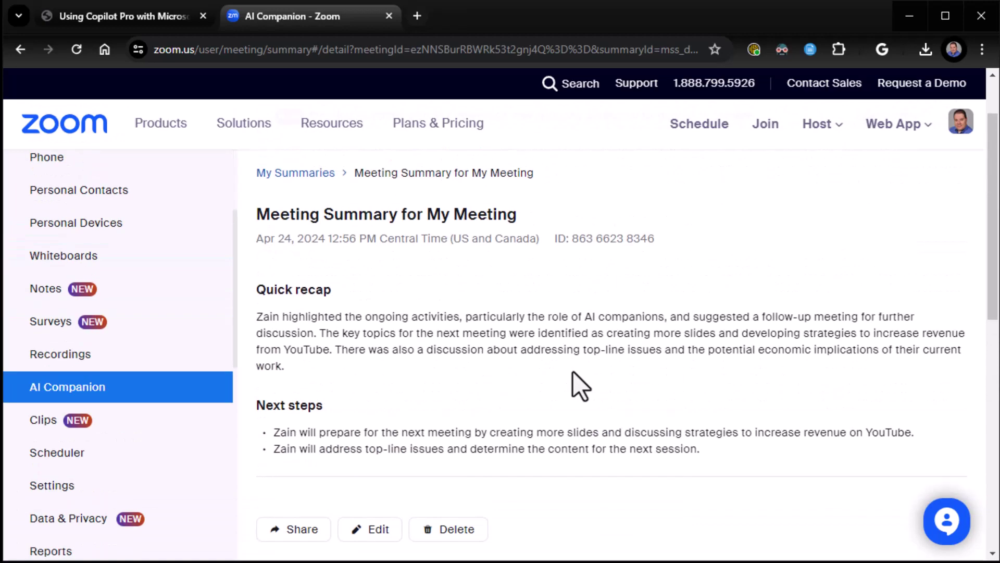
{"action": "scroll", "coordinate": [455, 343], "scroll_direction": "down", "scroll_amount": 2}
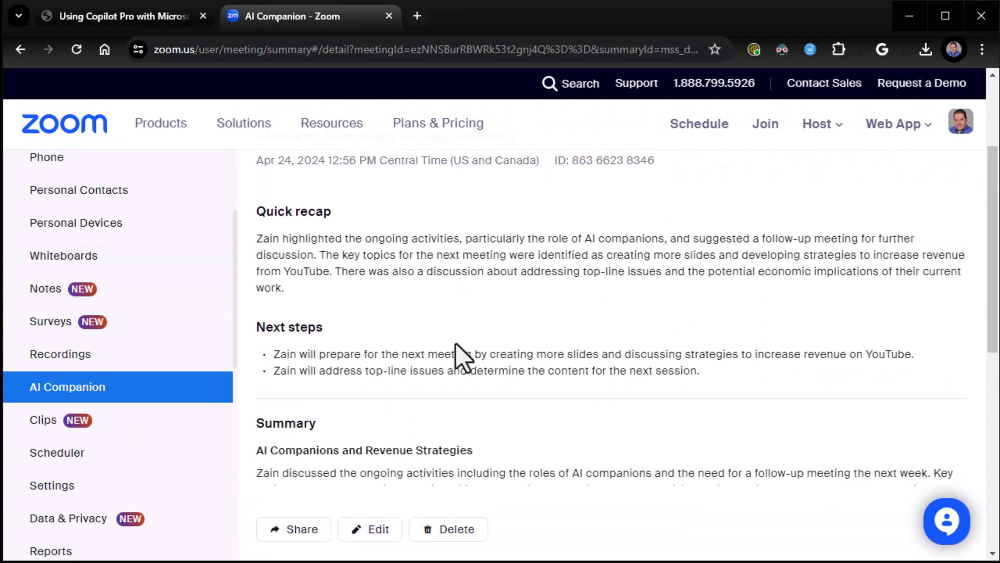
{"action": "scroll", "coordinate": [455, 343], "scroll_direction": "down", "scroll_amount": 2}
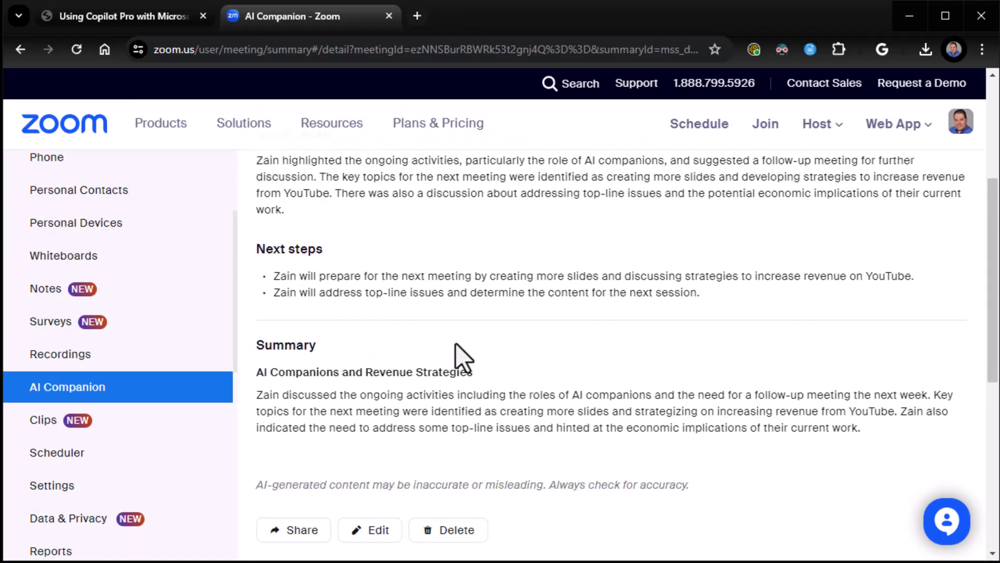
{"action": "scroll", "coordinate": [455, 343], "scroll_direction": "down", "scroll_amount": 2}
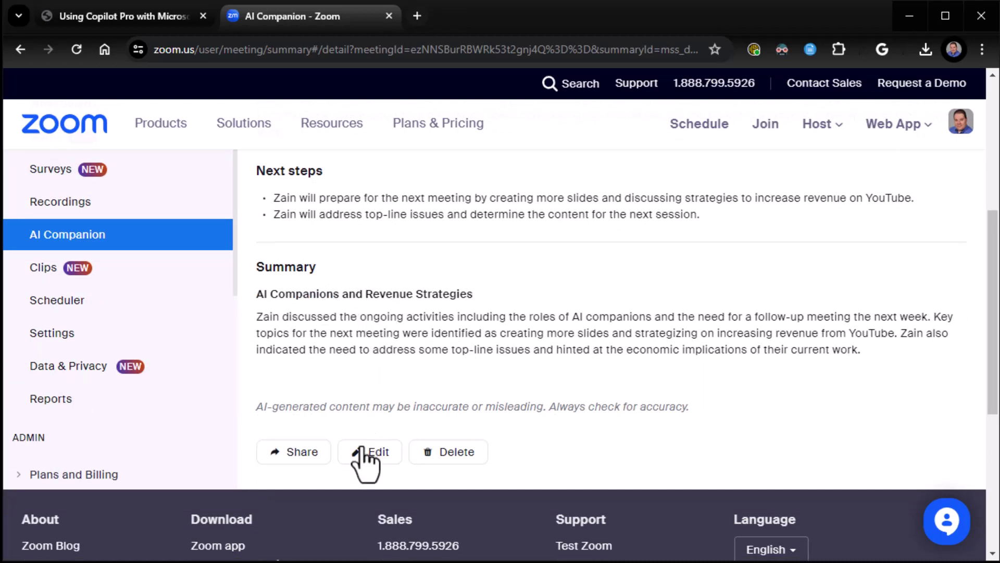
- Add the line "And make more money" to the next steps of the meeting summary and save it
{"action": "left_click", "coordinate": [378, 453]}
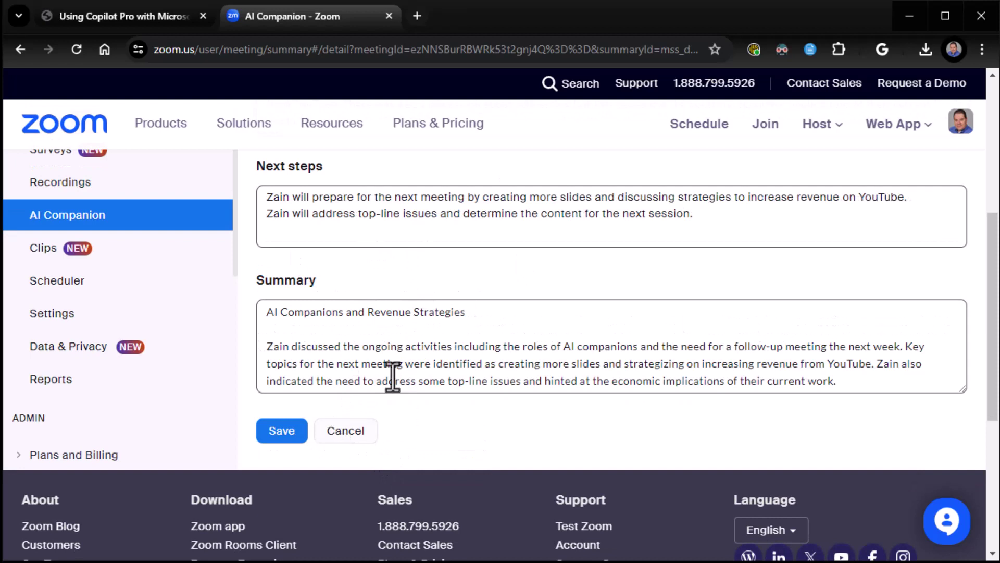
{"action": "left_click", "coordinate": [728, 209]}
{"action": "key", "text": "Return"}
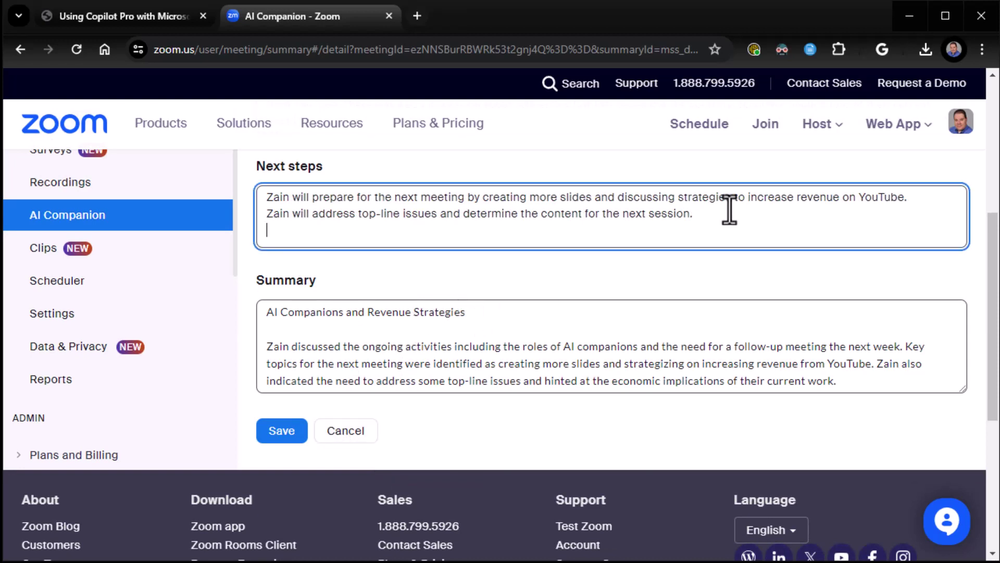
{"action": "type", "text": "And make more money"}
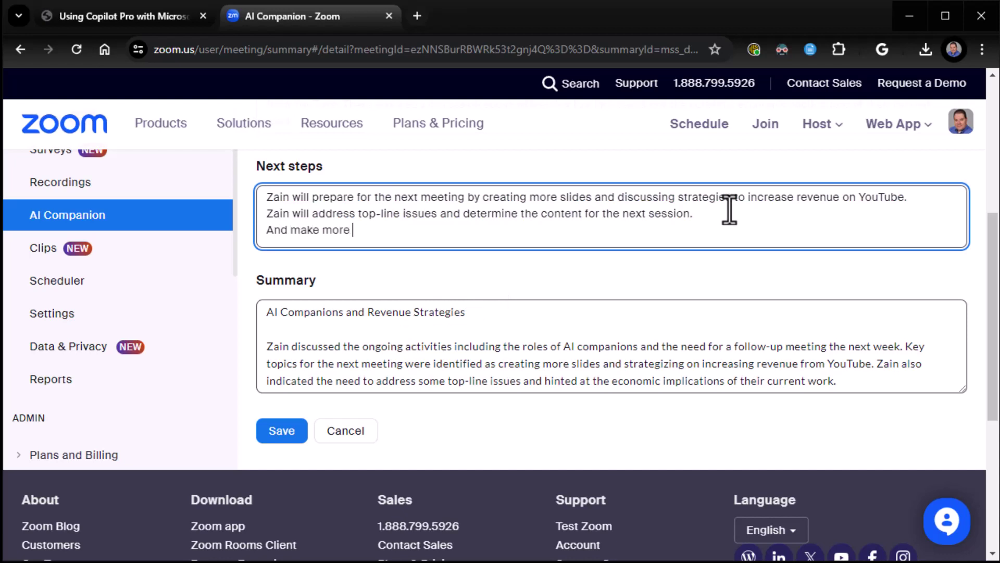
{"action": "left_click", "coordinate": [287, 430]}
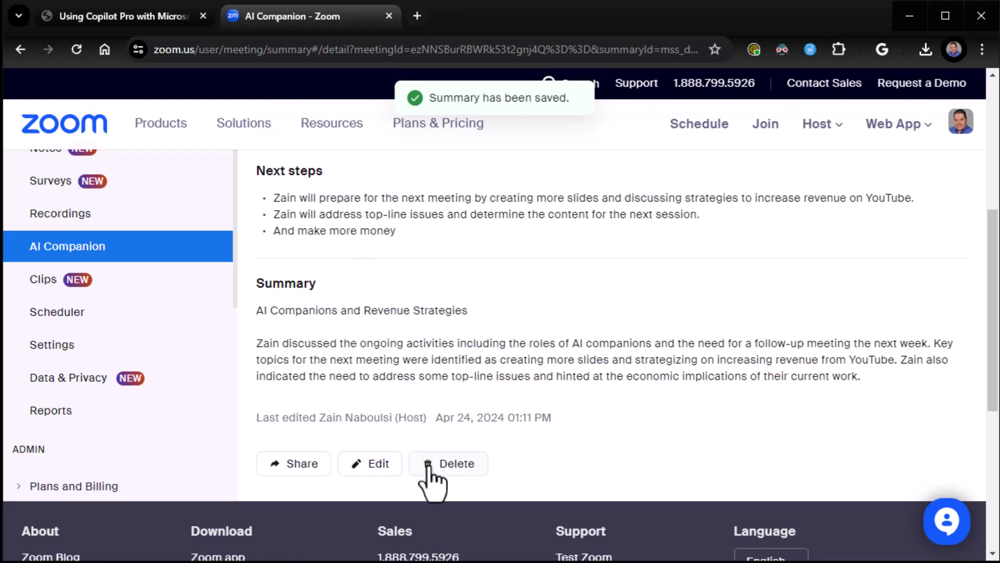
- View the sharing options of the meeting summary, close them without sharing, and return to the start of the summary
{"action": "left_click", "coordinate": [295, 466]}
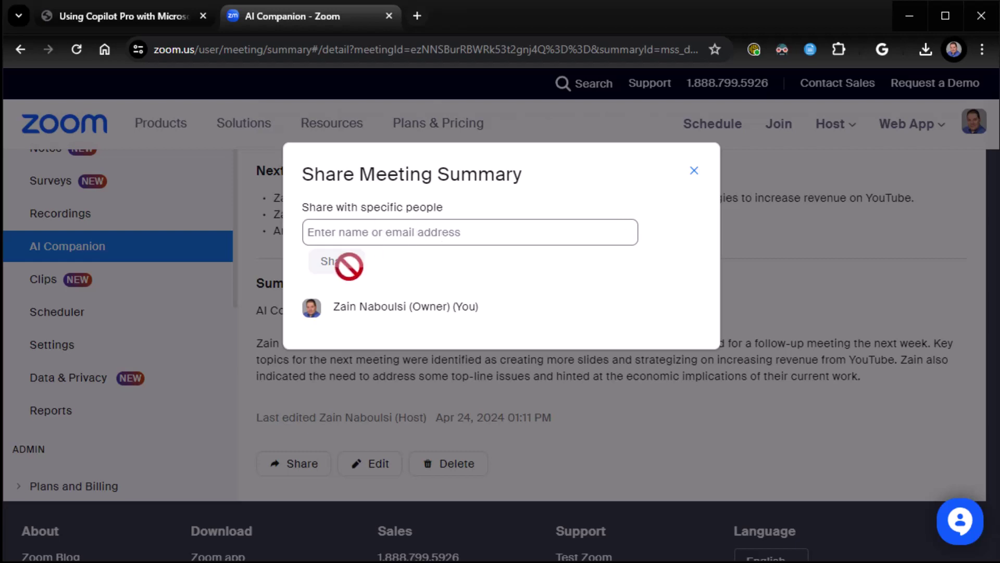
{"action": "left_click", "coordinate": [694, 171]}
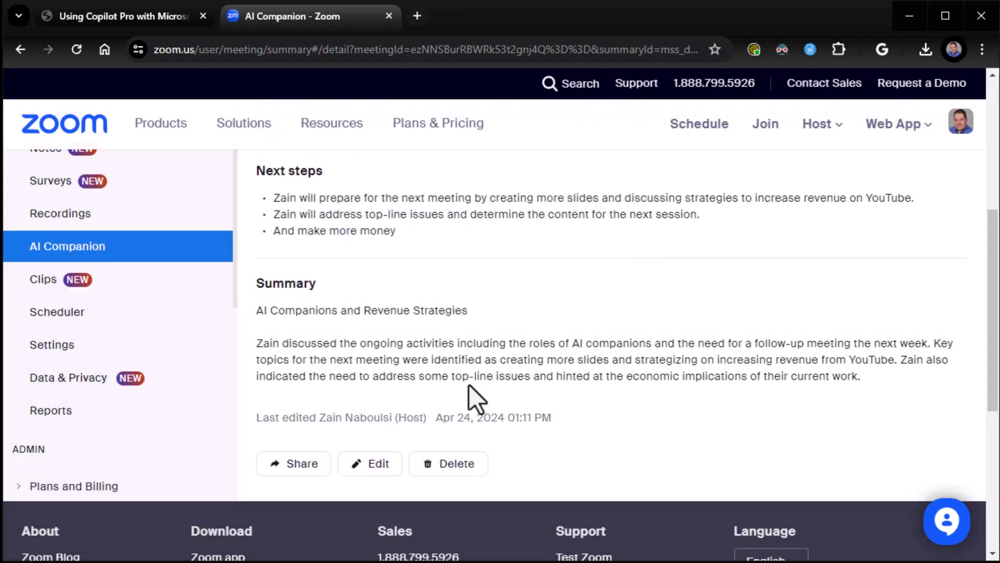
{"action": "scroll", "coordinate": [468, 385], "scroll_direction": "up", "scroll_amount": 6}
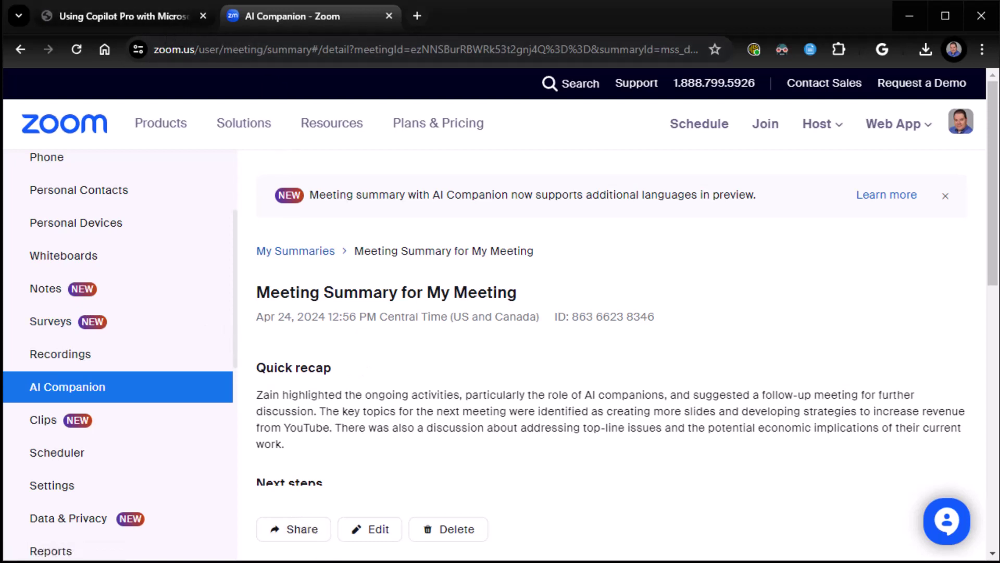
- Switch to the open PDF and advance to page 8 on creating a meeting summary
{"action": "left_click", "coordinate": [363, 561]}
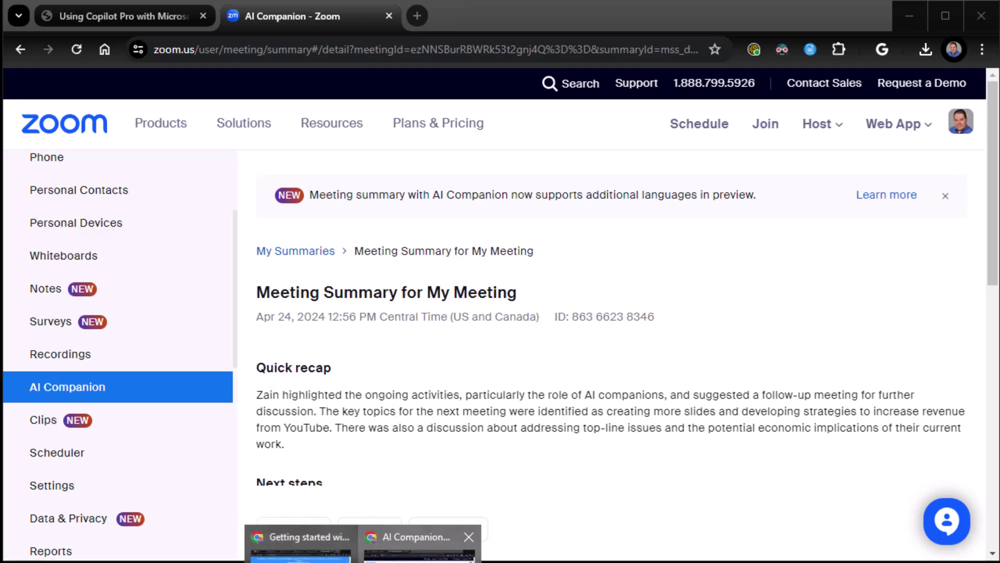
{"action": "left_click", "coordinate": [411, 544]}
{"action": "left_click", "coordinate": [165, 20]}
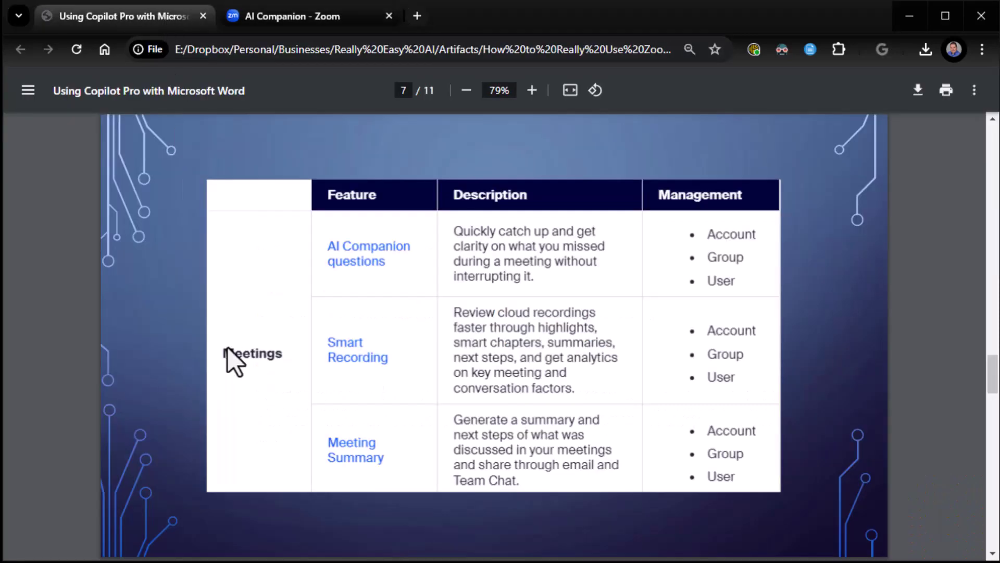
{"action": "key", "text": "Page_Down"}
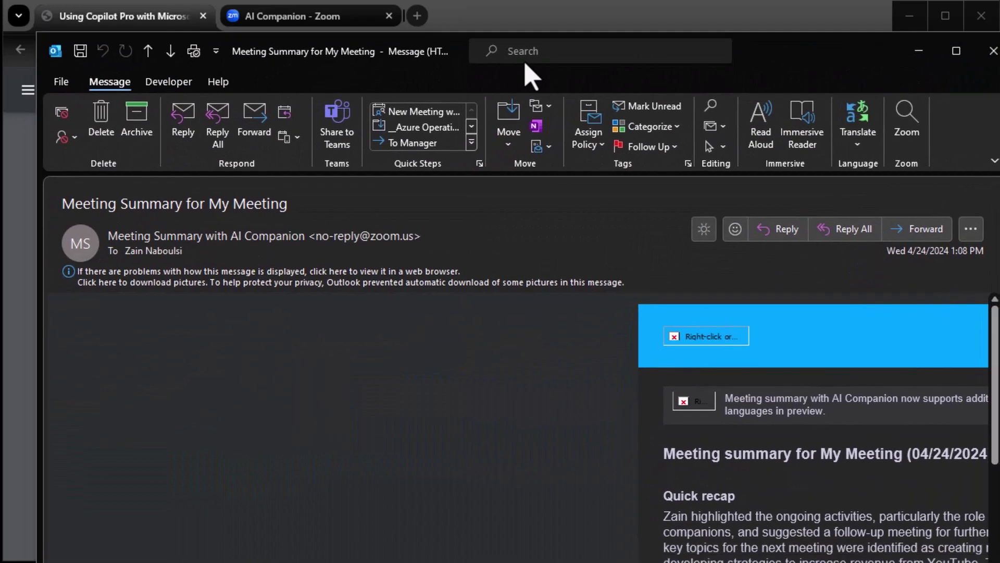
- Reposition and resize the "Meeting Summary for My Meeting" email window in Outlook so it fills the visible screen area
{"action": "left_click_drag", "start_coordinate": [525, 64], "coordinate": [493, 33]}
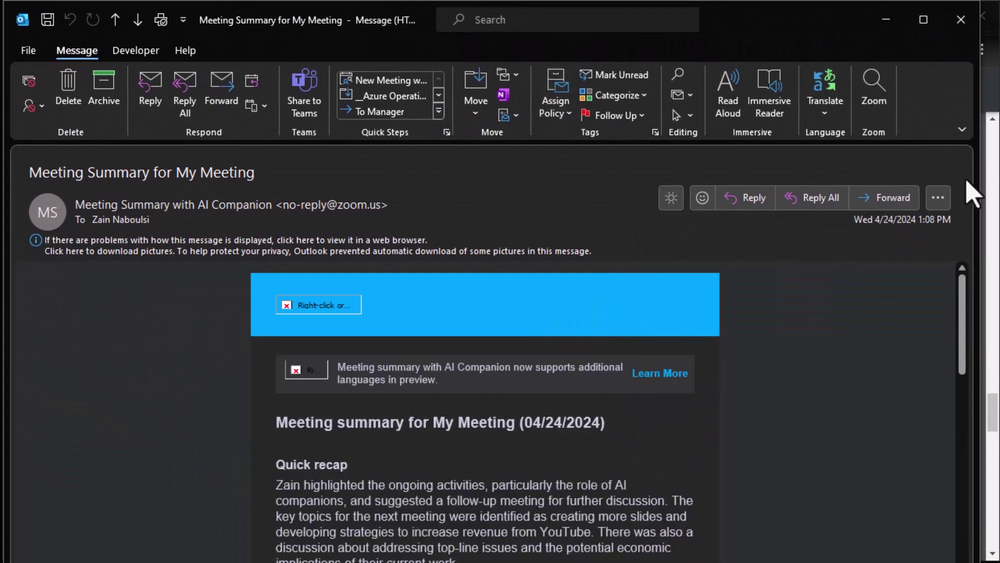
{"action": "left_click_drag", "start_coordinate": [978, 177], "coordinate": [991, 178]}
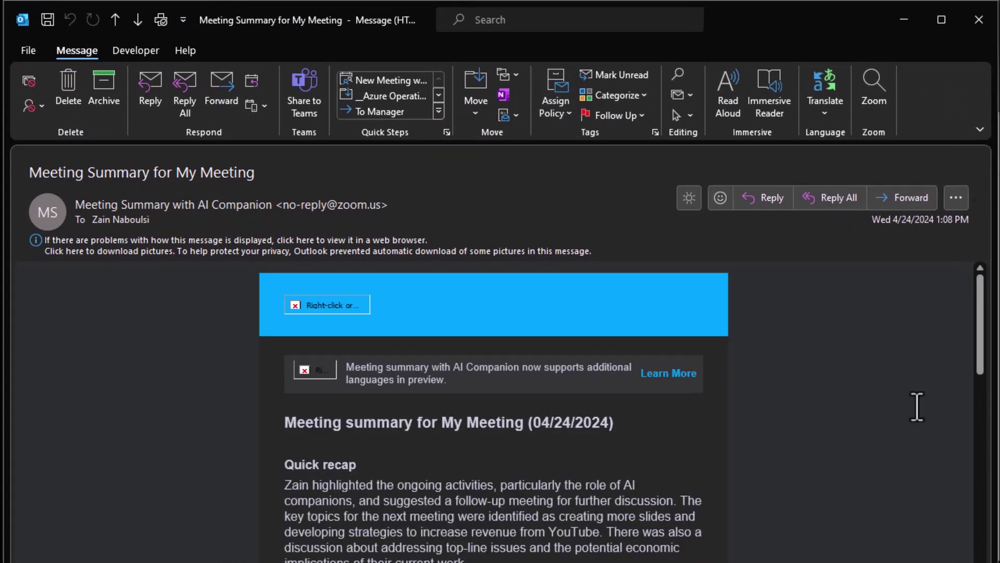
{"action": "mouse_move", "coordinate": [884, 560]}
{"action": "left_mouse_down"}
{"action": "mouse_move", "coordinate": [875, 529]}
{"action": "mouse_move", "coordinate": [893, 549]}
{"action": "left_mouse_up"}
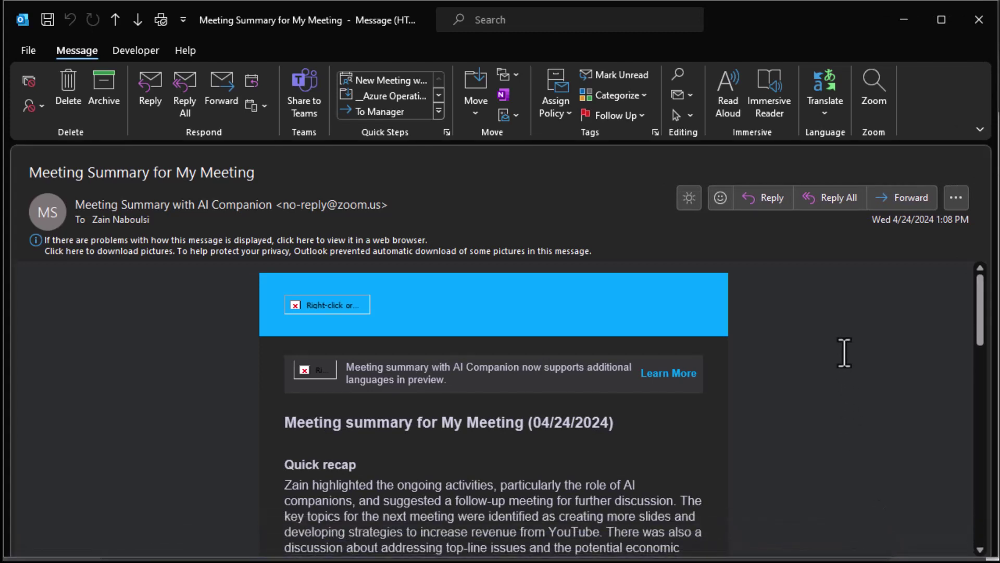
- Read the emailed meeting summary's quick recap, next steps and summary sections down to its edit and rating options
{"action": "scroll", "coordinate": [844, 351], "scroll_direction": "down", "scroll_amount": 3}
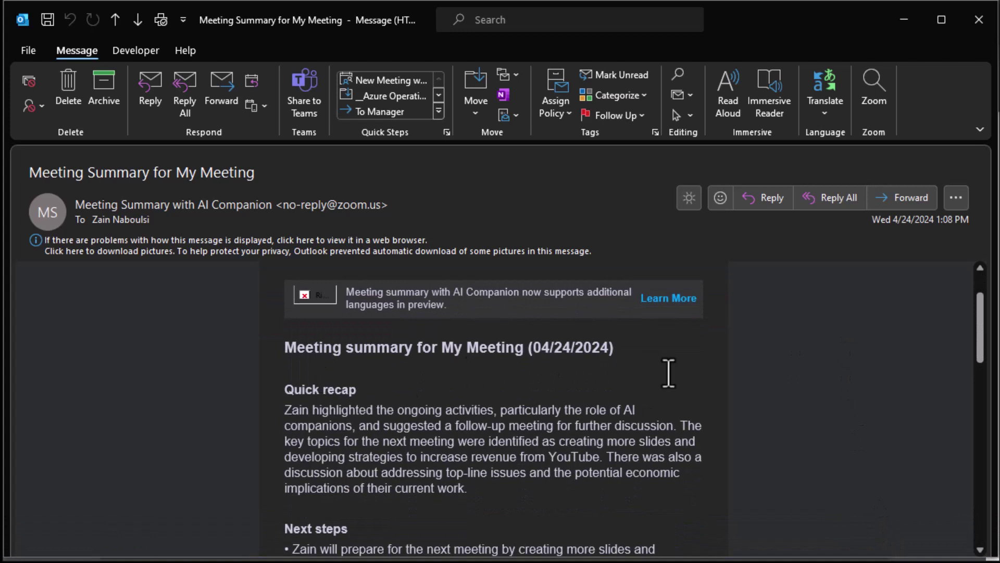
{"action": "scroll", "coordinate": [352, 358], "scroll_direction": "down", "scroll_amount": 4}
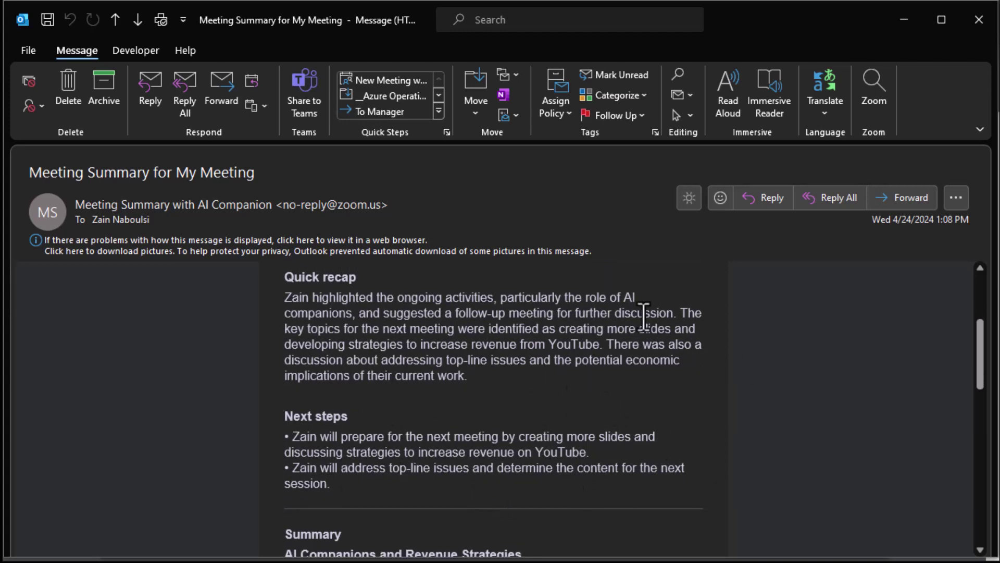
{"action": "scroll", "coordinate": [646, 318], "scroll_direction": "down", "scroll_amount": 3}
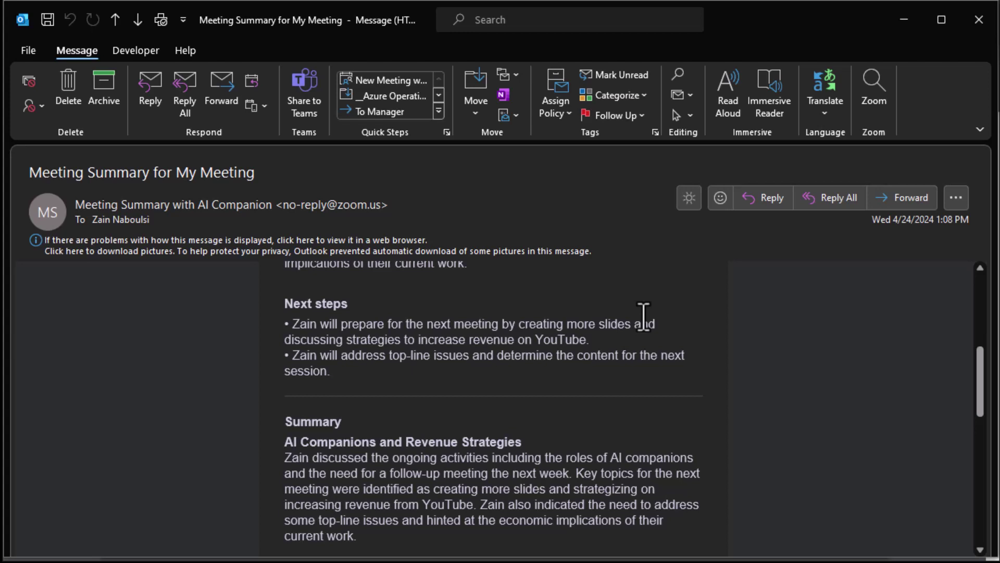
{"action": "scroll", "coordinate": [644, 316], "scroll_direction": "down", "scroll_amount": 2}
{"action": "scroll", "coordinate": [643, 317], "scroll_direction": "down", "scroll_amount": 2}
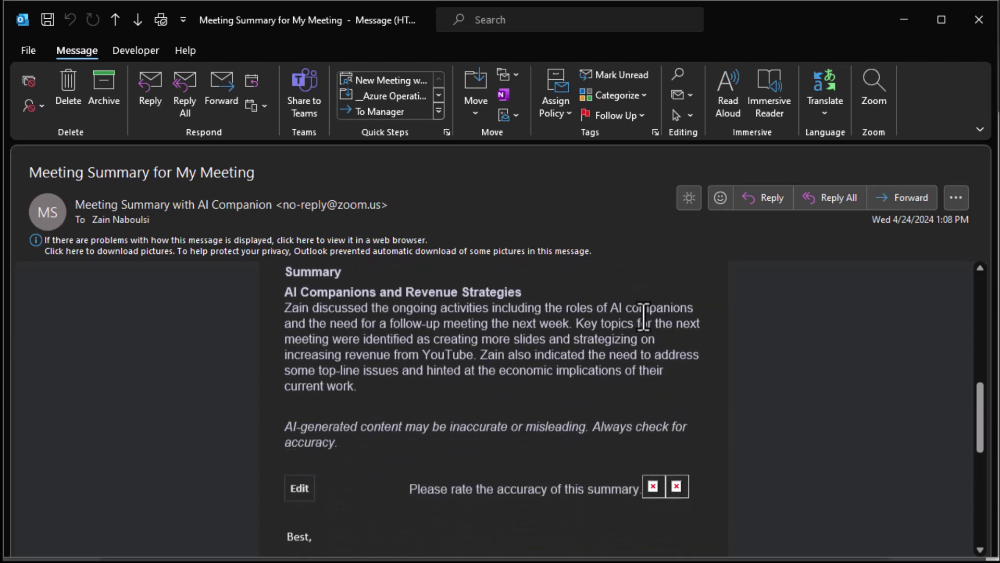
{"action": "scroll", "coordinate": [644, 317], "scroll_direction": "down", "scroll_amount": 3}
{"action": "scroll", "coordinate": [644, 316], "scroll_direction": "up", "scroll_amount": 5}
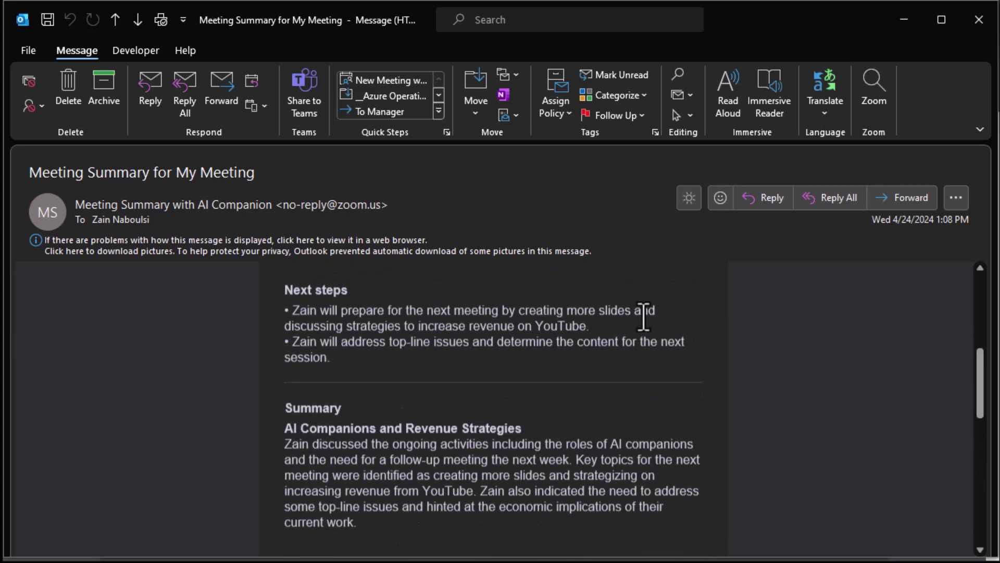
{"action": "scroll", "coordinate": [644, 317], "scroll_direction": "up", "scroll_amount": 4}
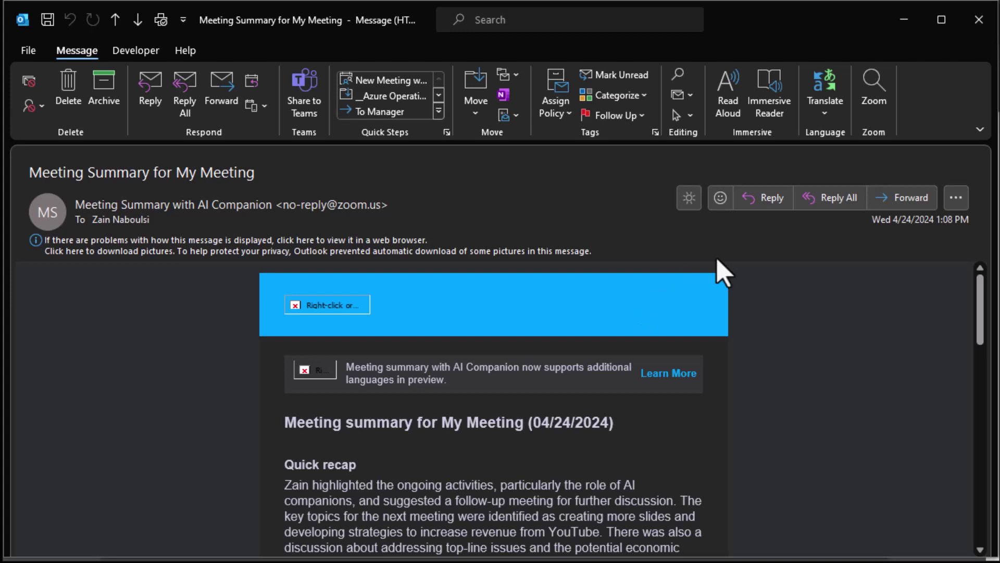
- Download the blocked pictures in the meeting summary email, look it over again, and close the message
{"action": "left_click", "coordinate": [413, 252]}
{"action": "left_click", "coordinate": [458, 260]}
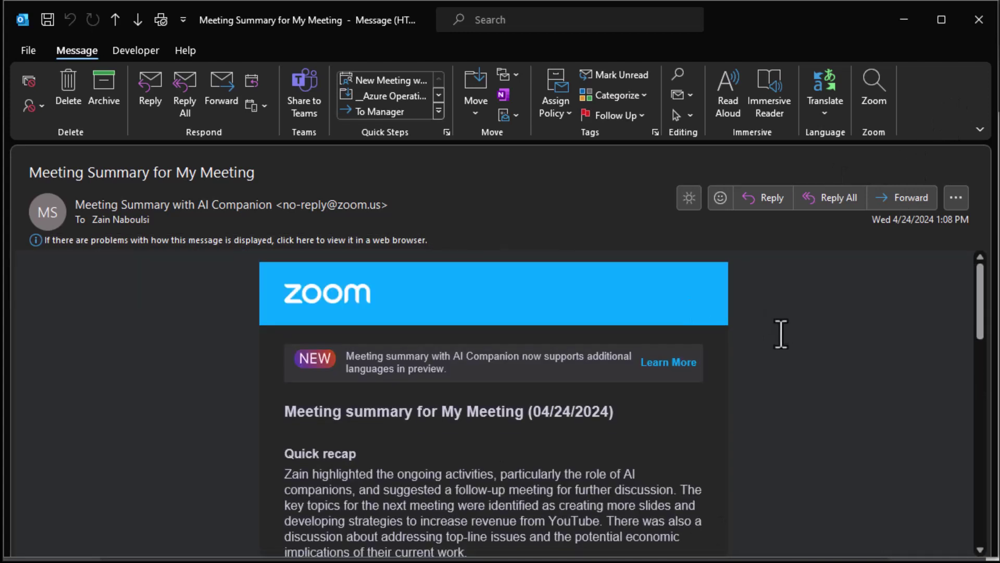
{"action": "scroll", "coordinate": [818, 341], "scroll_direction": "down", "scroll_amount": 1}
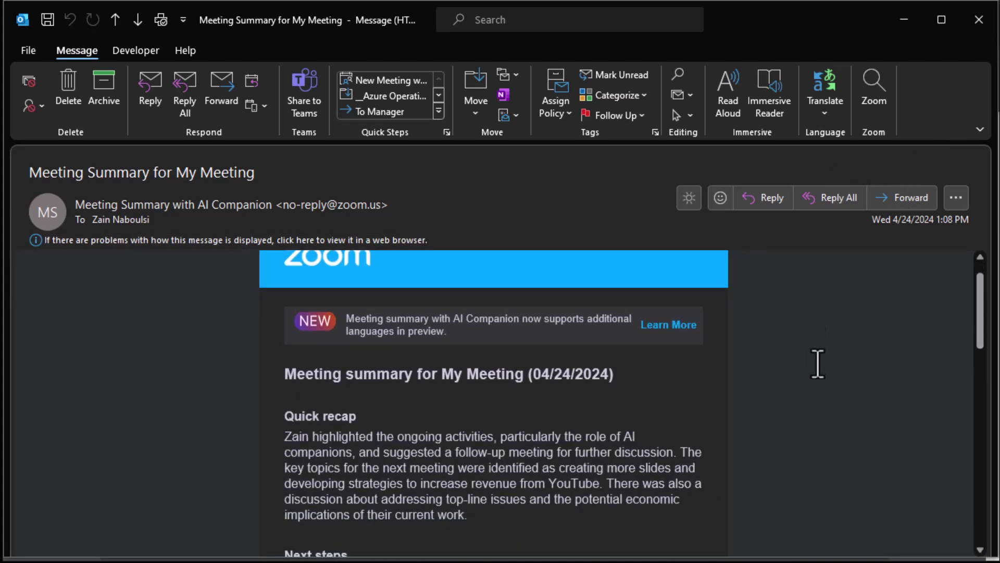
{"action": "scroll", "coordinate": [792, 391], "scroll_direction": "down", "scroll_amount": 4}
{"action": "scroll", "coordinate": [792, 391], "scroll_direction": "up", "scroll_amount": 4}
{"action": "left_click", "coordinate": [978, 19]}
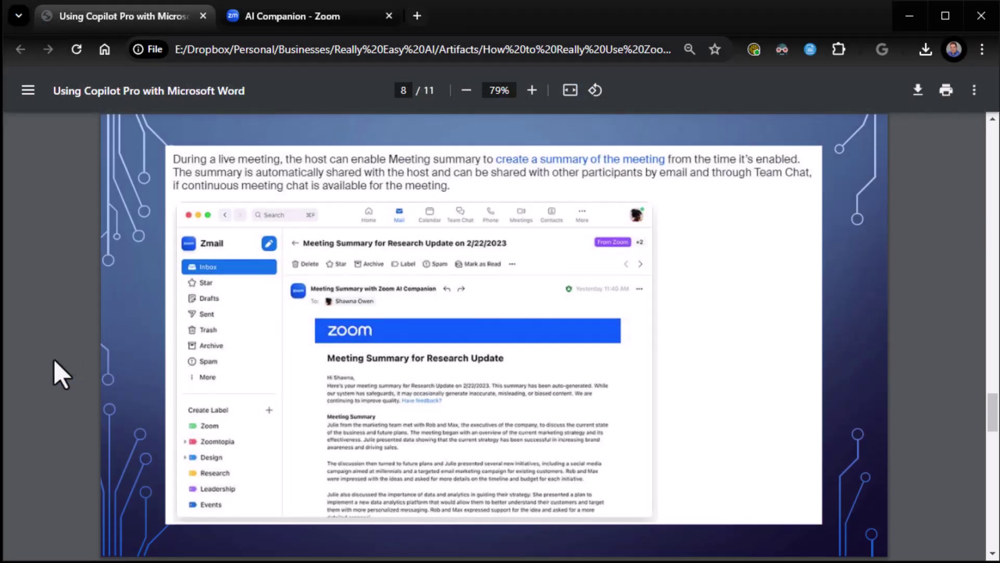
- Review the PDF pages on AI Companion questions and Smart Recording, up to page 10
{"action": "key", "text": "Right"}
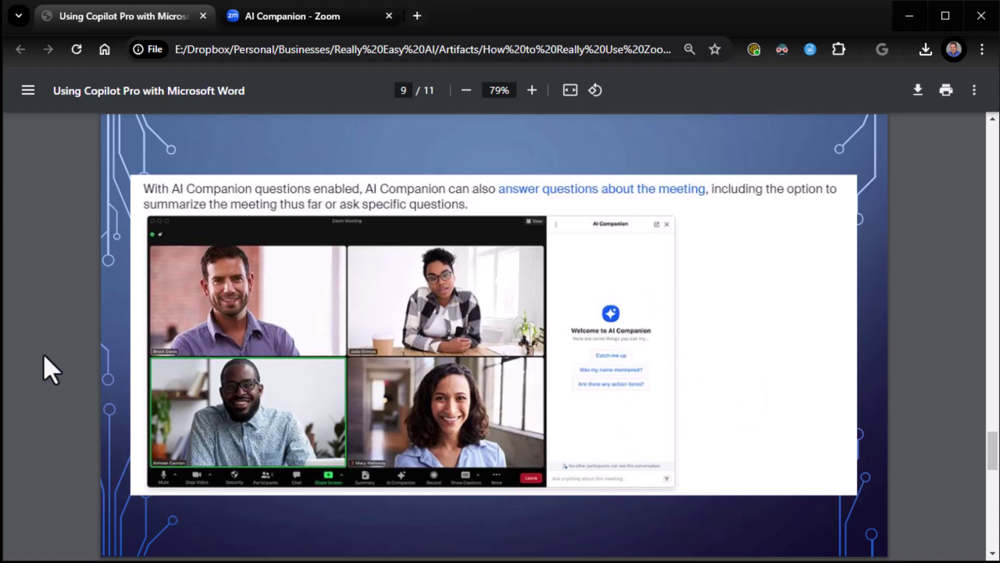
{"action": "key", "text": "Right"}
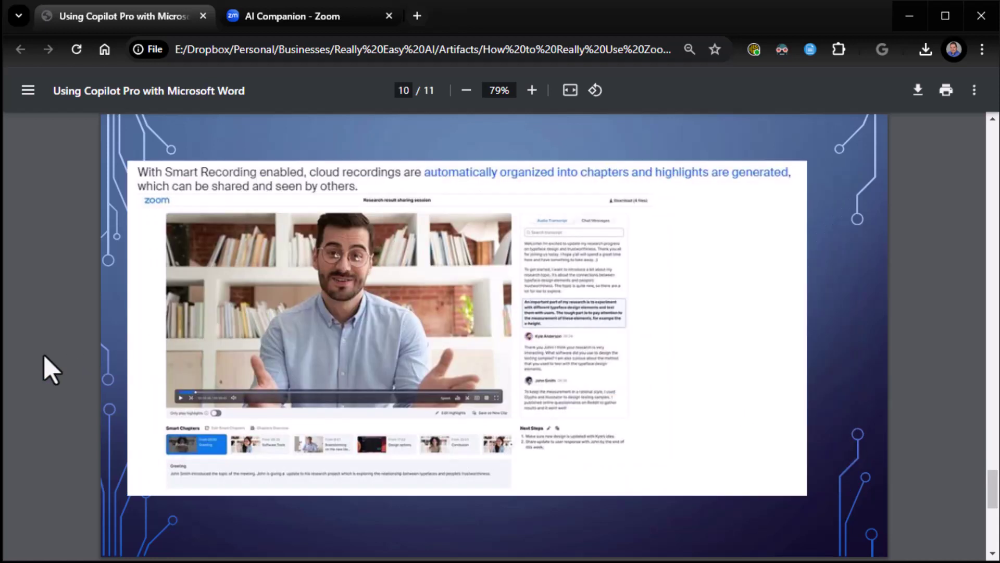